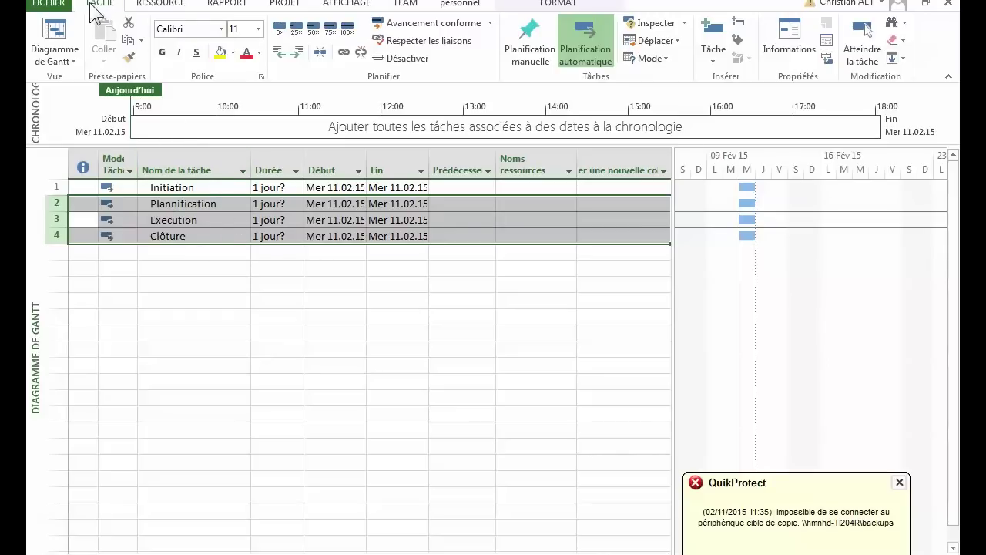
Display the project summary task (Tâche récapitulative du projet) in the Gantt chart's task table
click(567, 4)
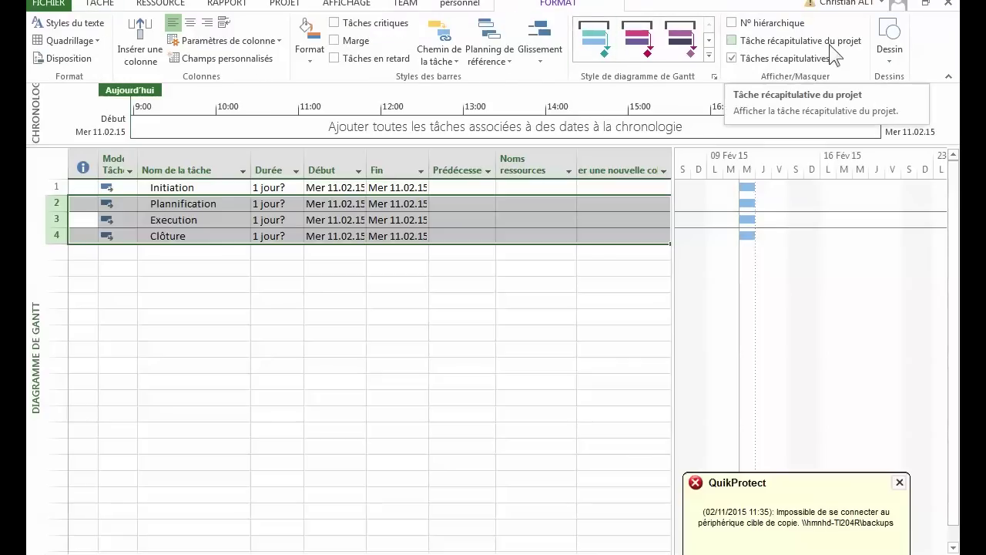
click(743, 57)
click(734, 43)
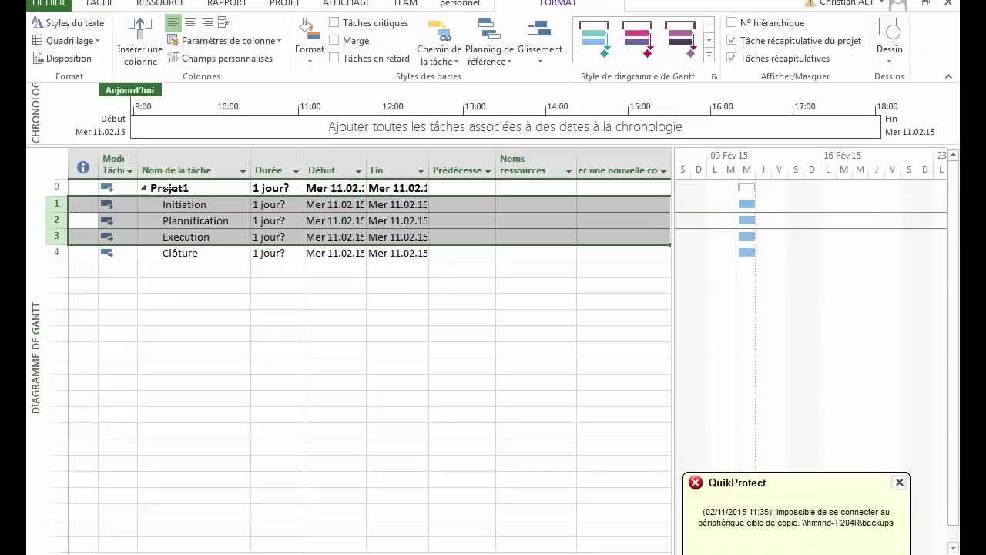
Rename the project summary task "Renovation maison" in its task information
click(168, 188)
right_click(168, 188)
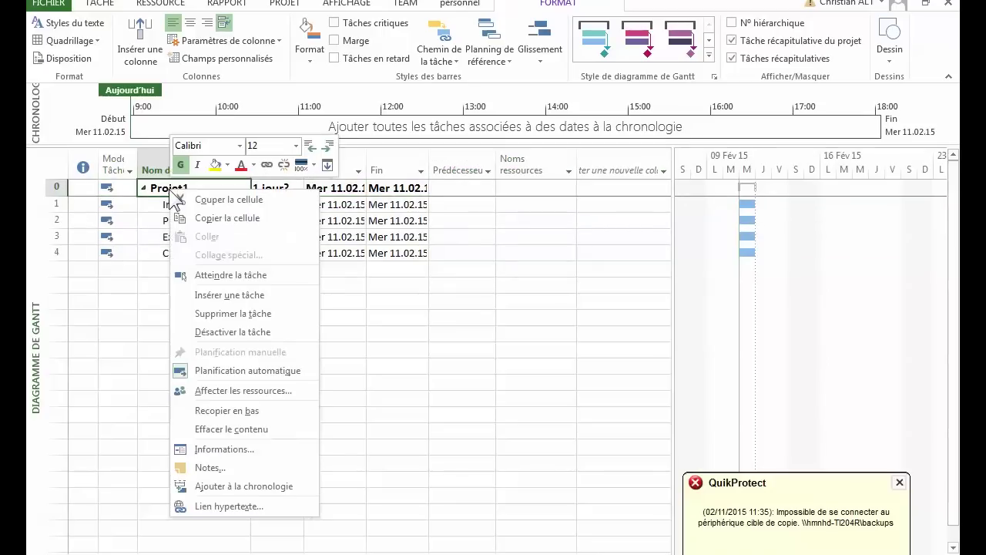
click(223, 449)
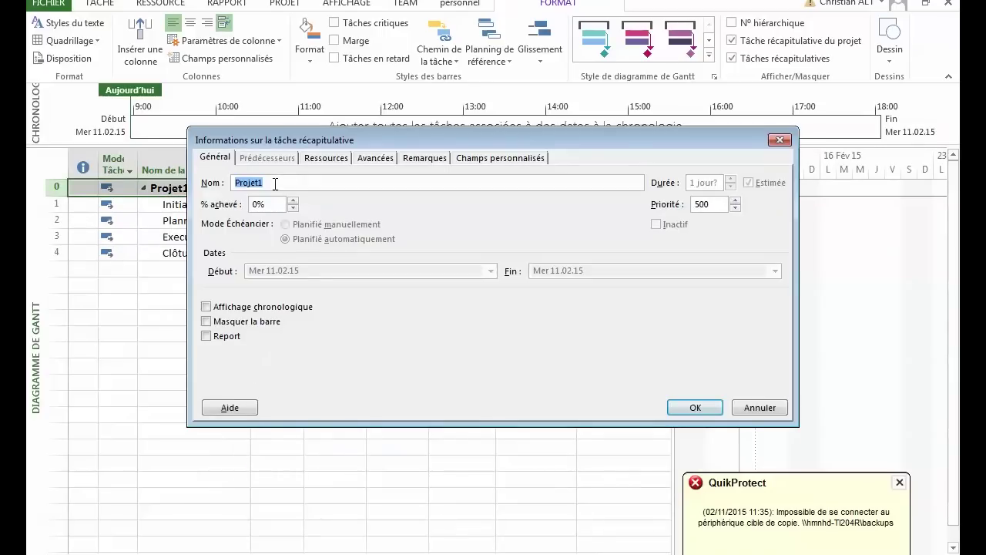
key(BackSpace)
text(Renovation maison)
key(Return)
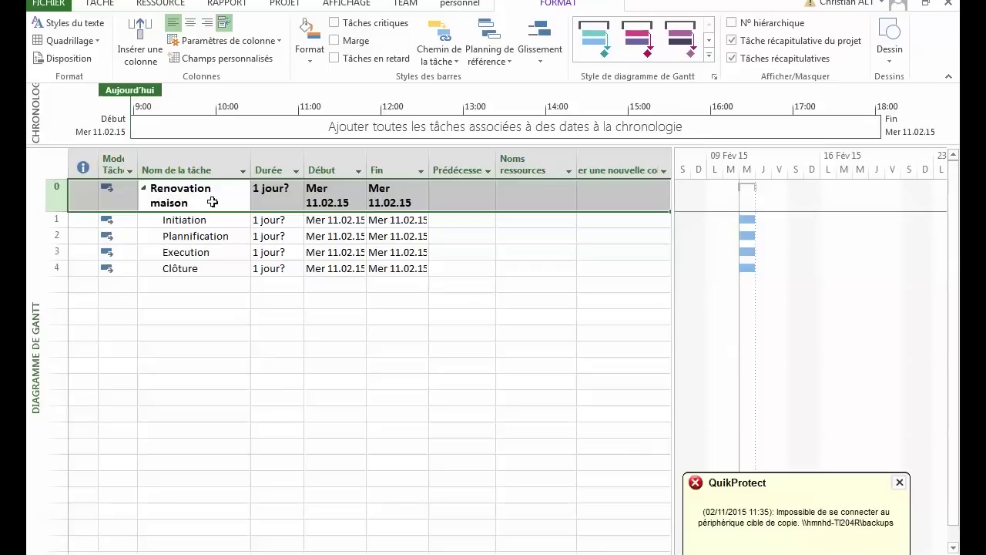
click(194, 199)
key(Escape)
click(220, 202)
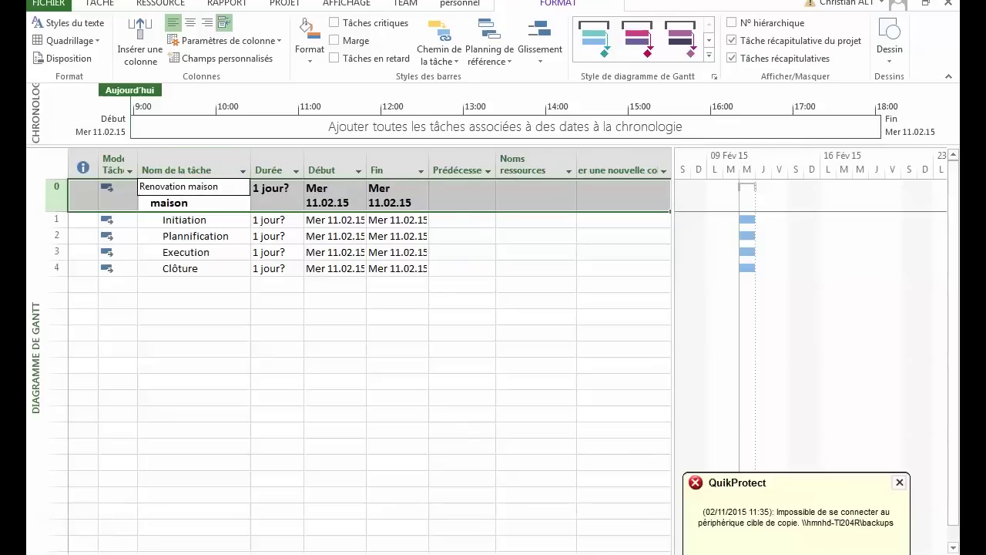
key(Escape)
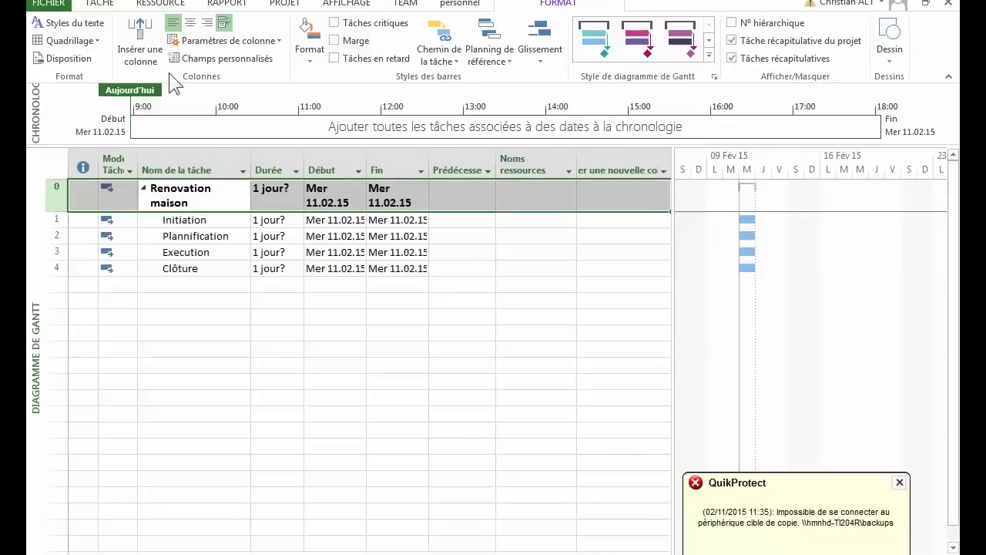
Switch from the Gantt chart to the resource sheet view (Tableau des ressources)
click(99, 4)
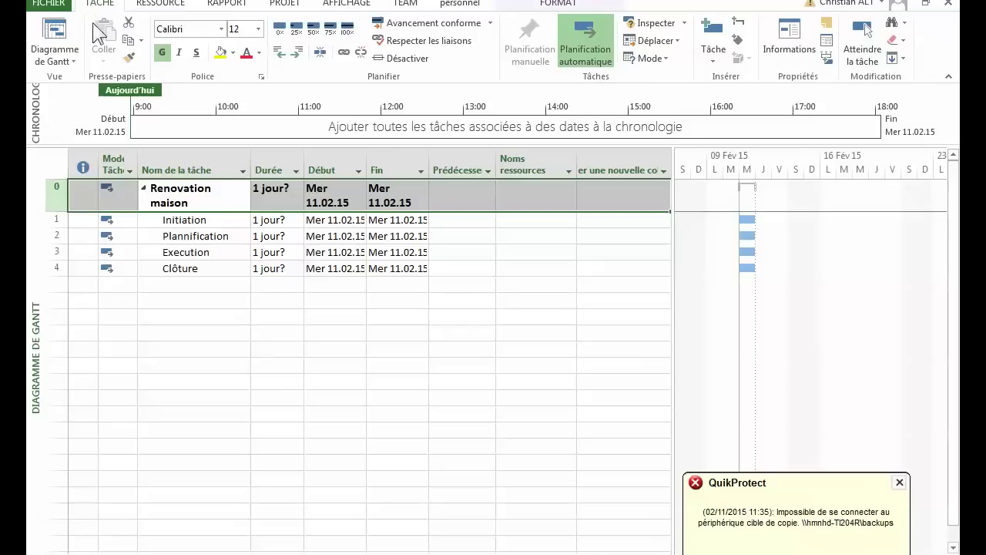
click(70, 58)
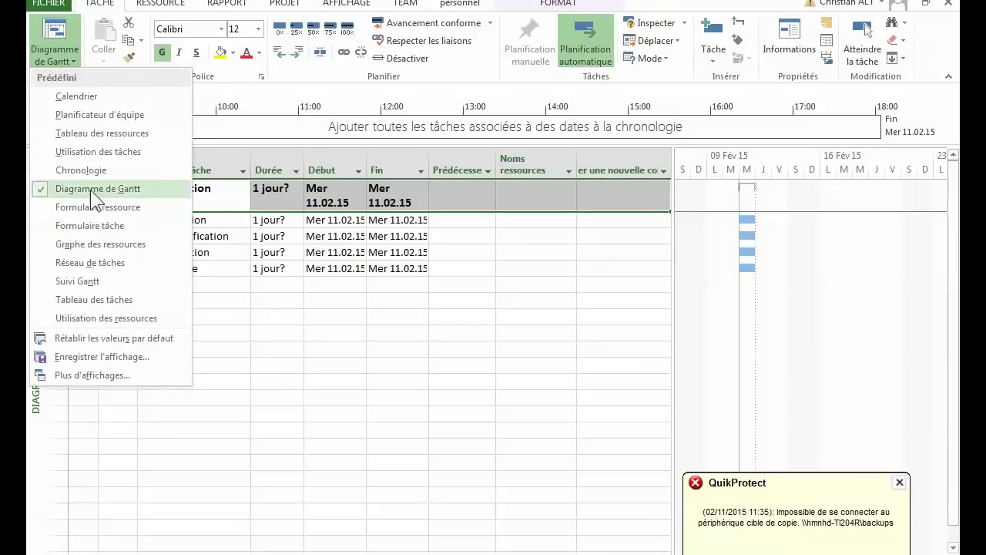
click(97, 133)
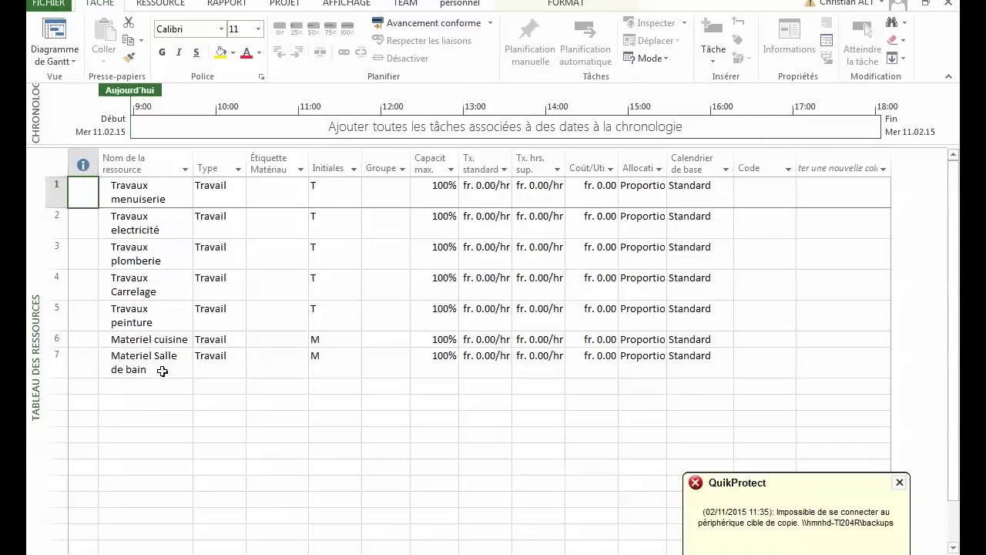
Set the resource type of Travaux menuiserie and Travaux electricité to Coût
click(236, 191)
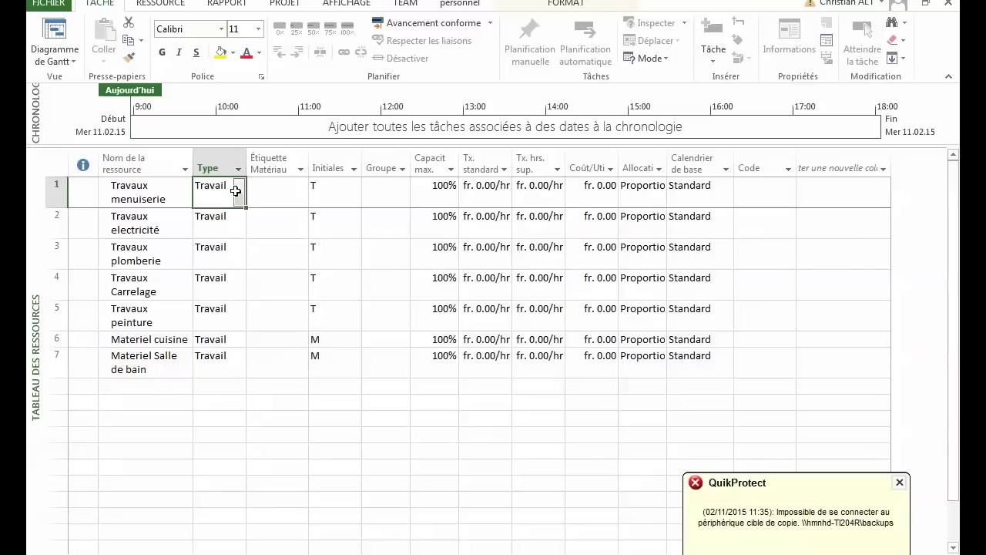
click(236, 191)
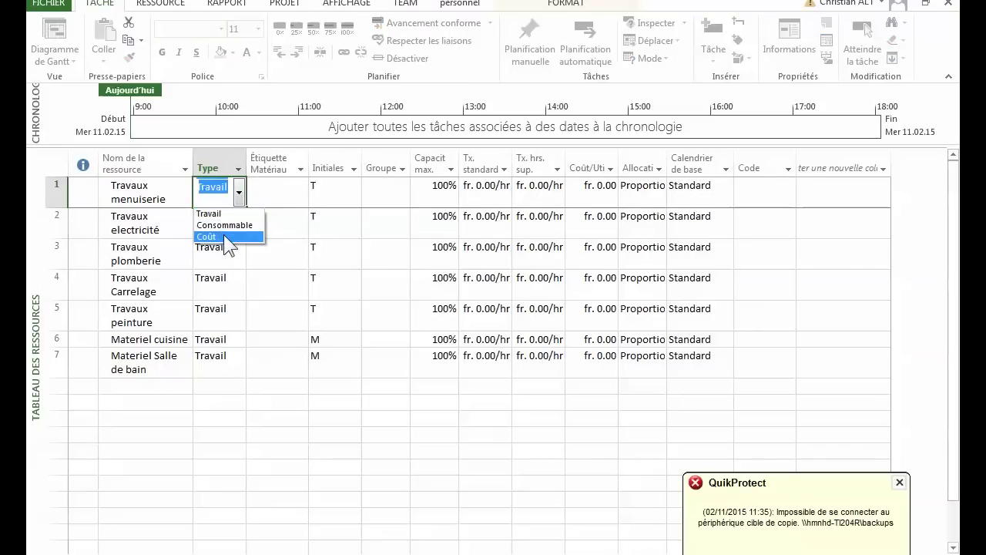
click(223, 234)
click(235, 224)
click(237, 226)
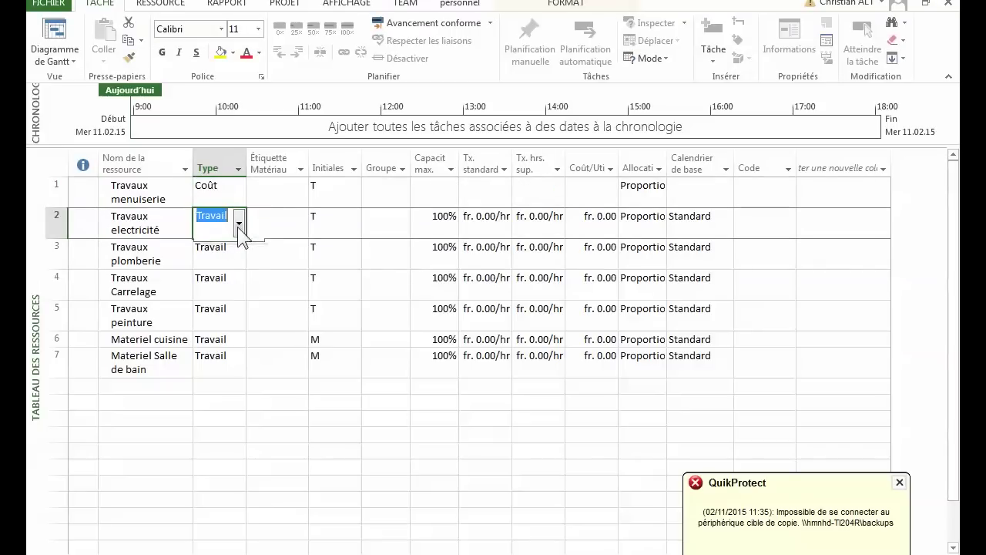
click(238, 224)
click(232, 266)
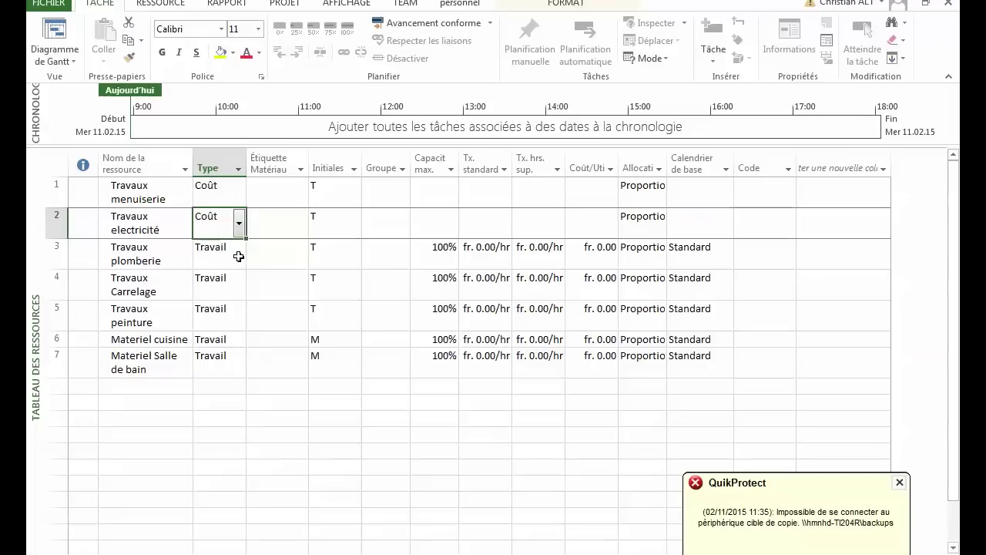
Set the resource type of Travaux plomberie, Travaux Carrelage and Travaux peinture to Coût, dismissing the planning assistant message
click(239, 256)
click(241, 262)
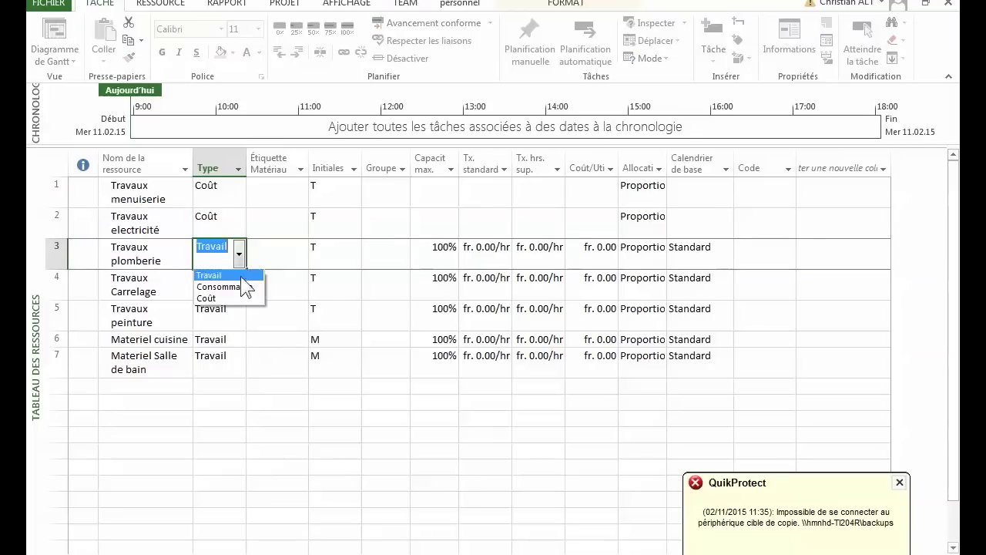
click(236, 298)
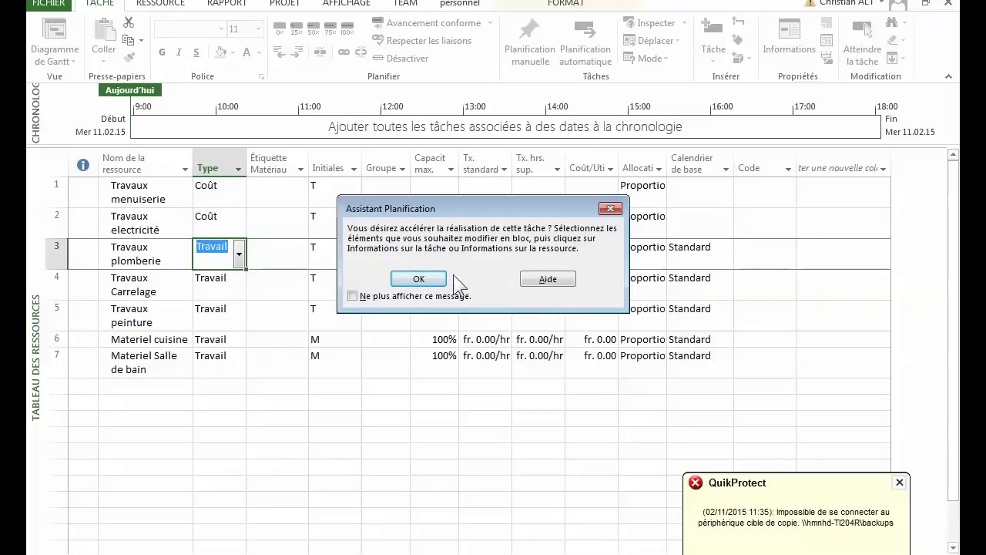
click(604, 209)
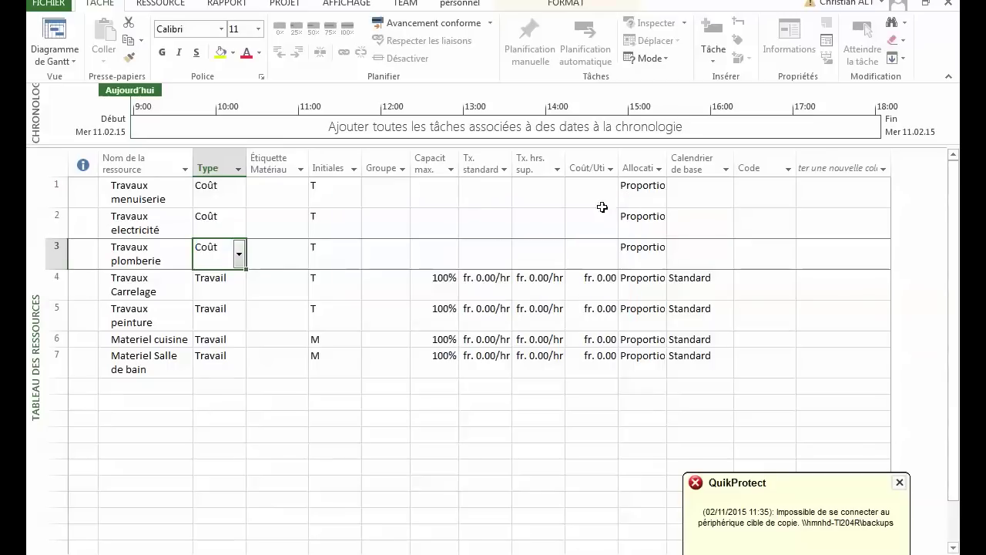
click(236, 288)
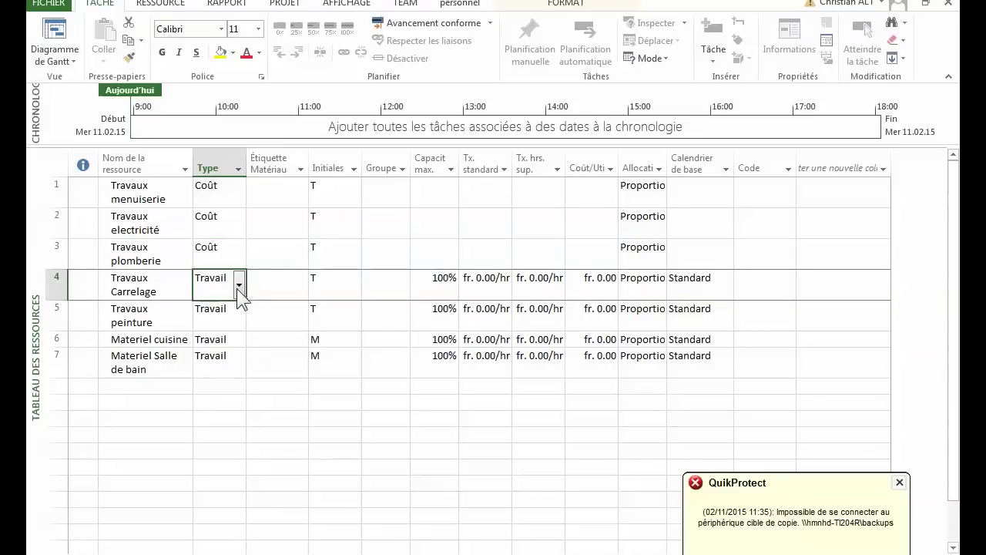
click(238, 286)
click(233, 326)
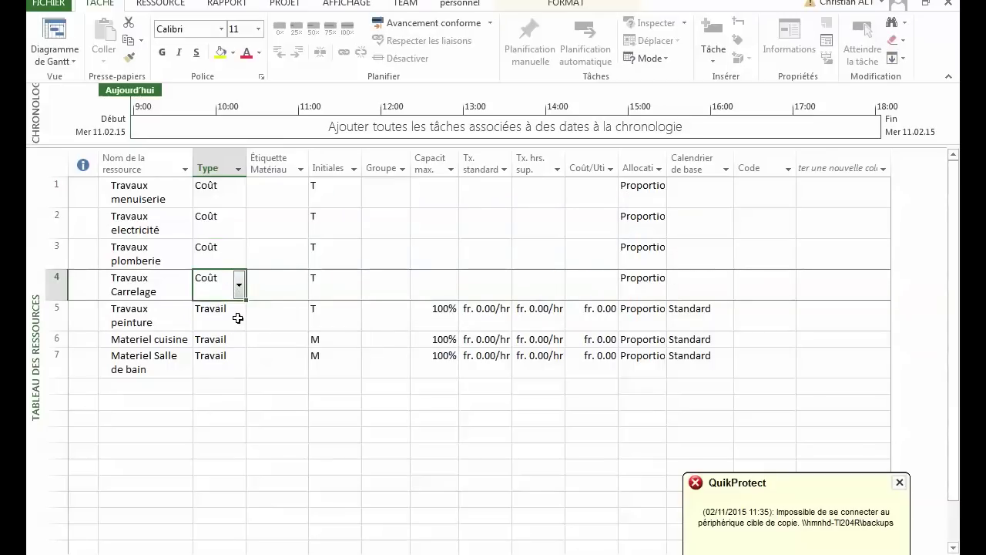
click(239, 319)
click(240, 321)
click(238, 361)
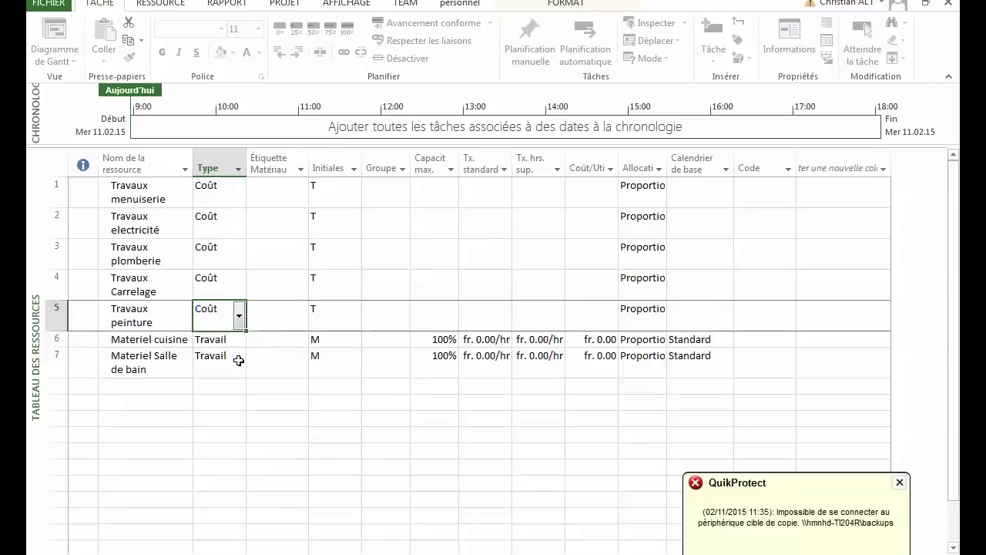
Set the resource type of Materiel cuisine and Materiel Salle de bain to Coût, dismissing the planning assistant message
click(240, 341)
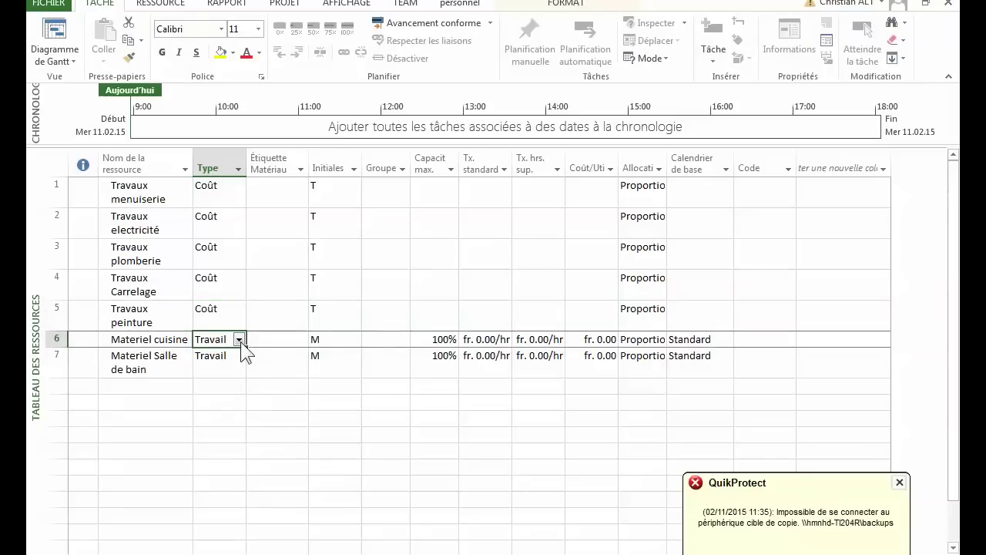
click(240, 341)
click(236, 373)
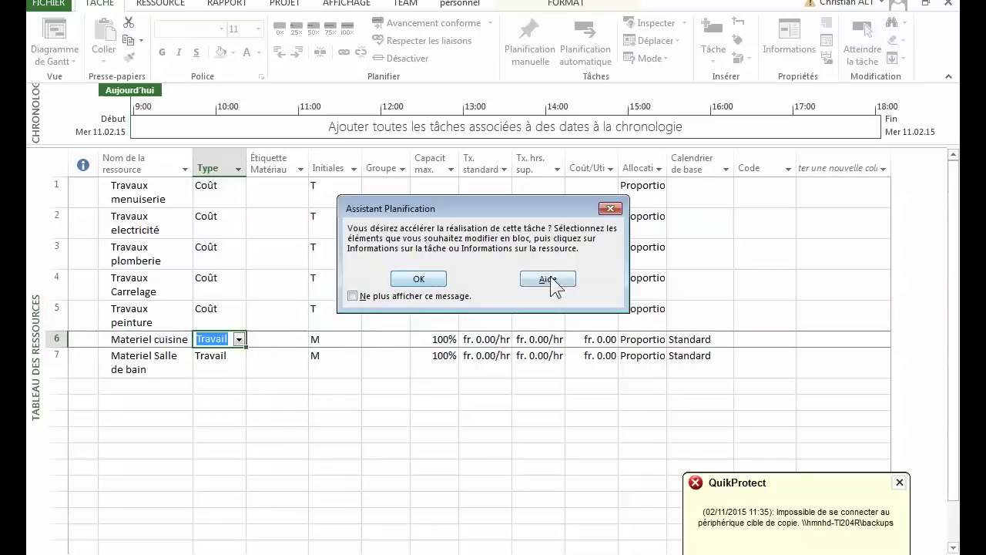
click(611, 209)
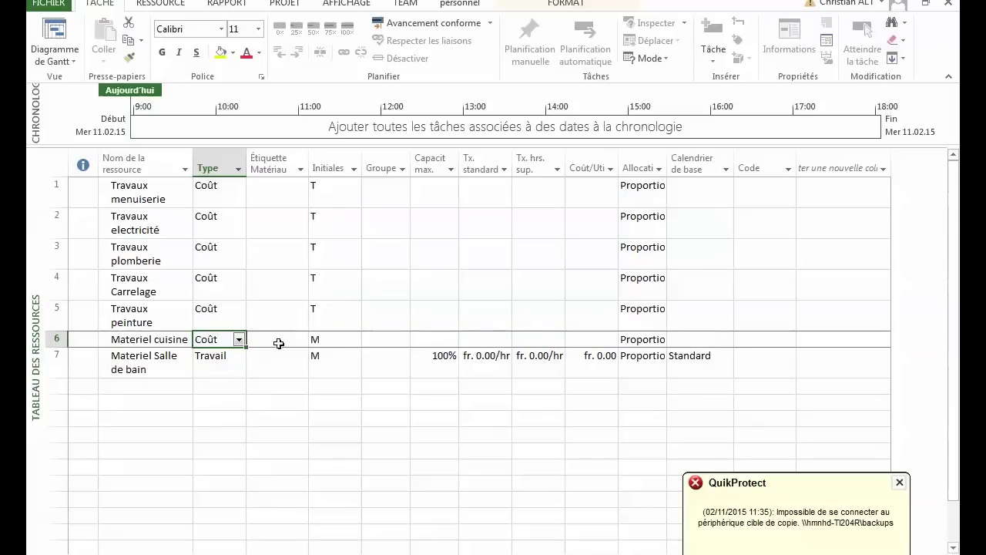
click(236, 367)
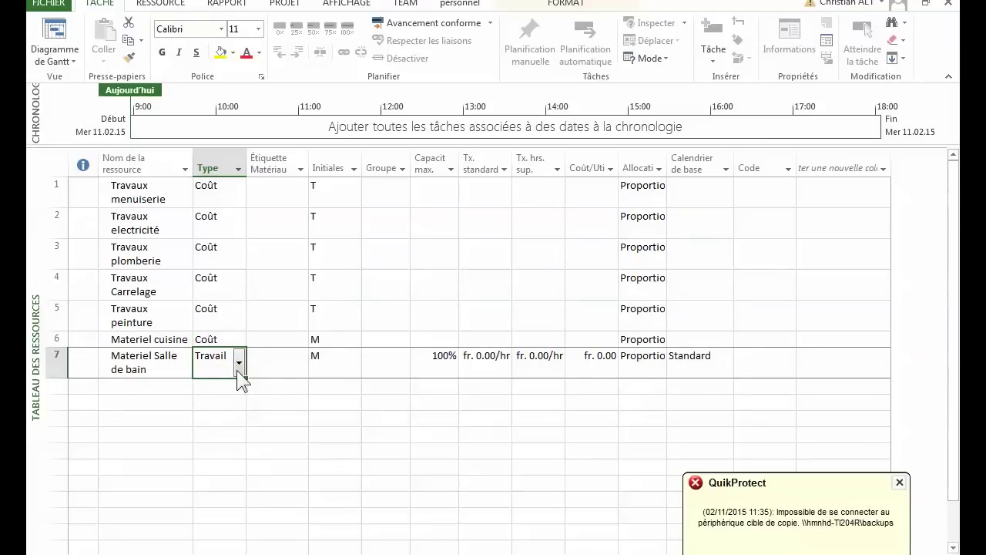
click(238, 366)
click(229, 406)
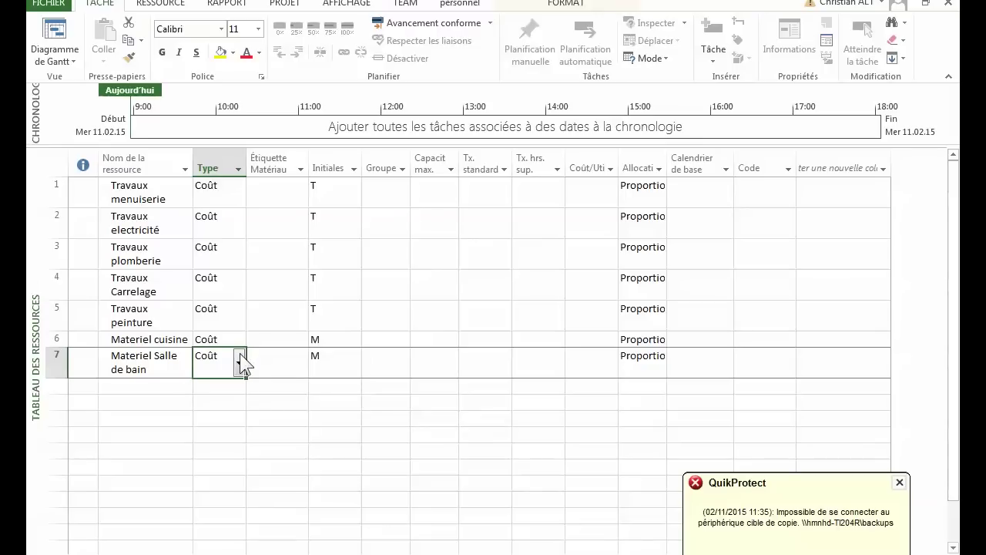
Add a resource named "Ressource interne" in the first empty row below Materiel Salle de bain
click(131, 387)
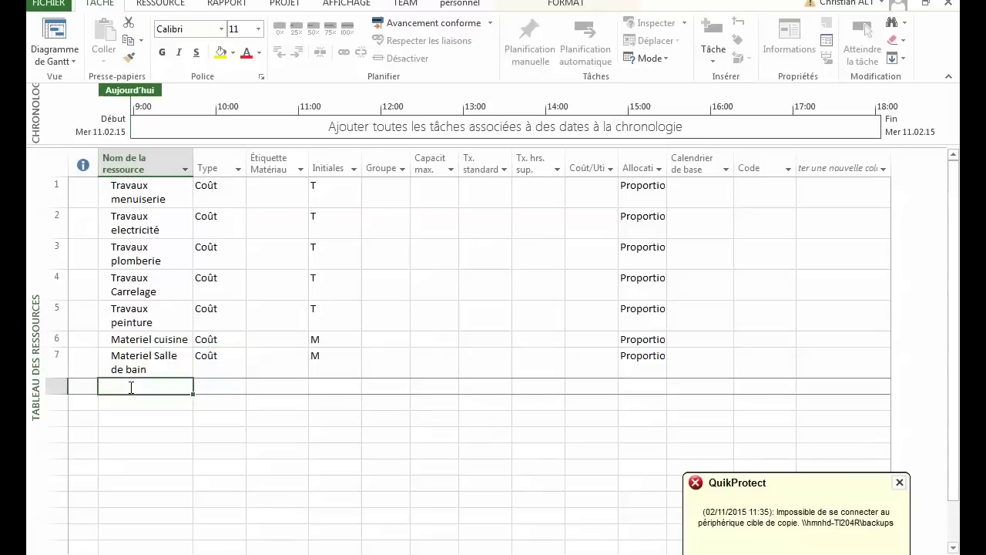
text(Ress)
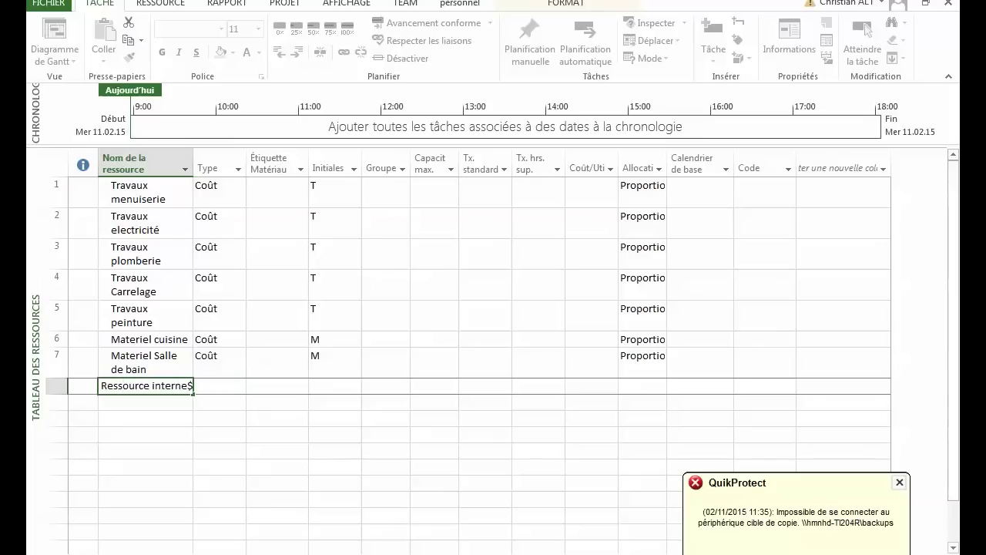
text(ource interne)
key(Return)
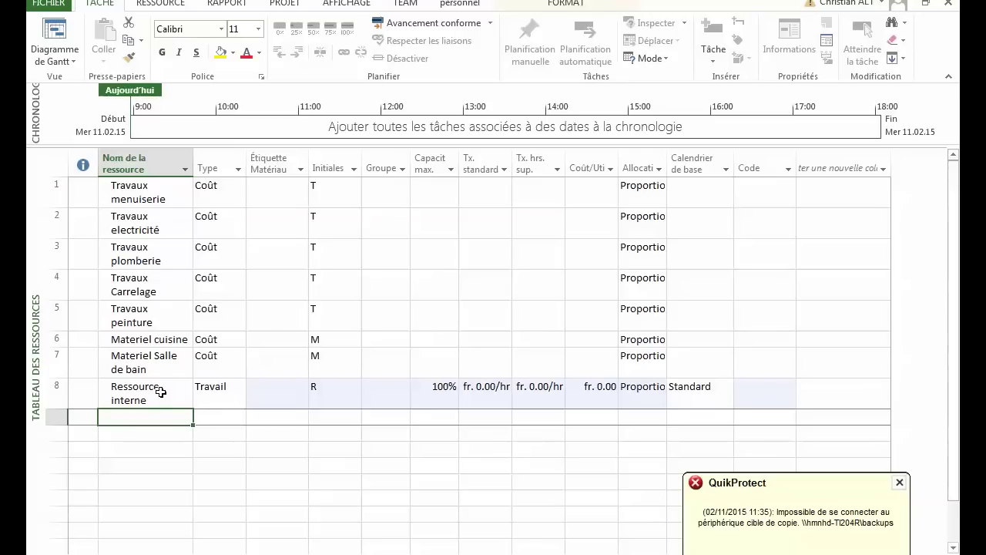
Mark Travaux menuiserie as a Budget resource in its resource information
click(133, 189)
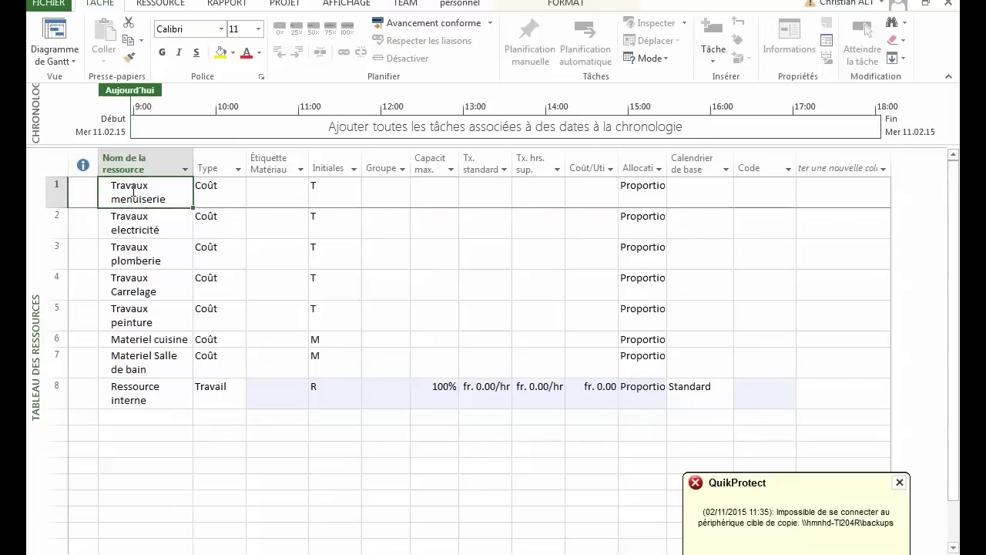
right_click(132, 190)
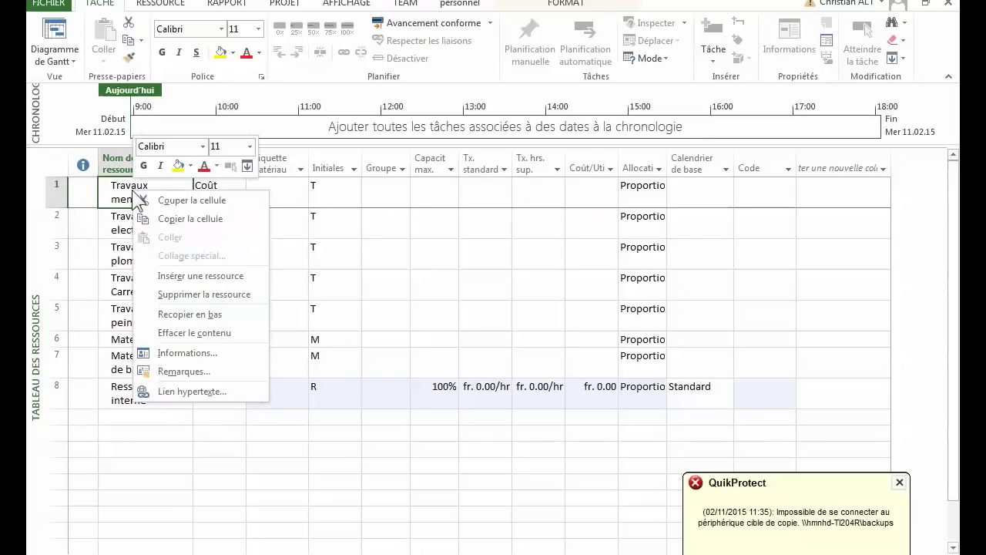
click(189, 352)
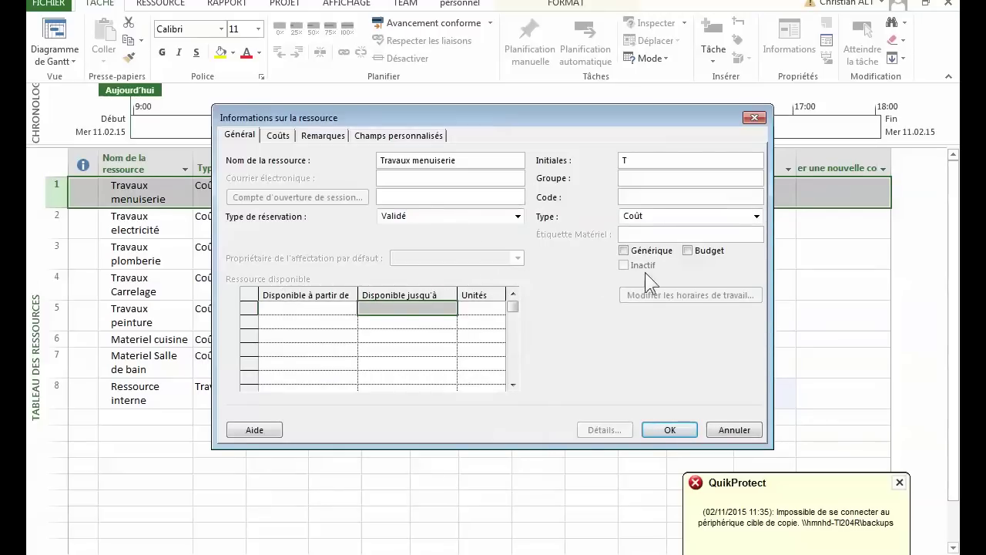
click(688, 251)
click(670, 430)
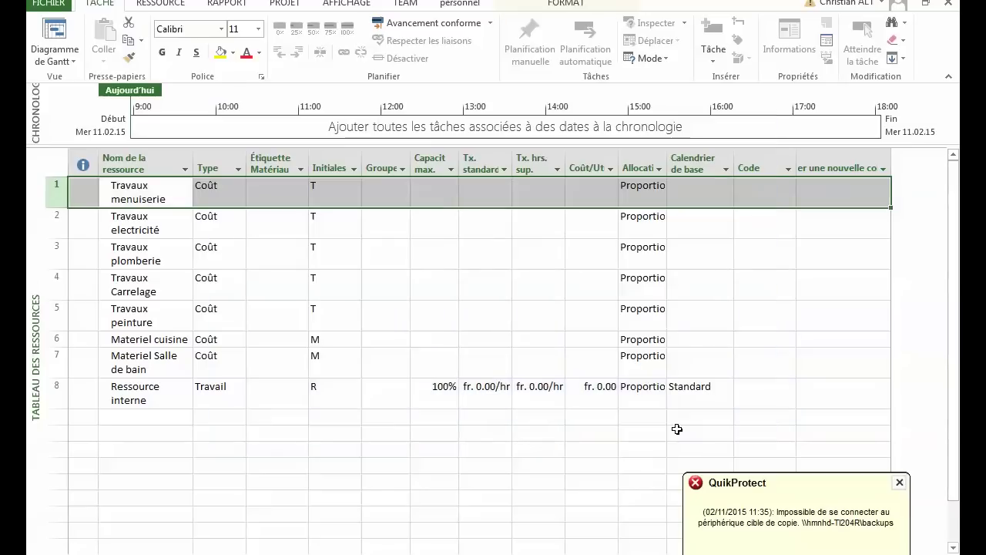
Mark Travaux electricité as a Budget resource in its resource information
right_click(144, 225)
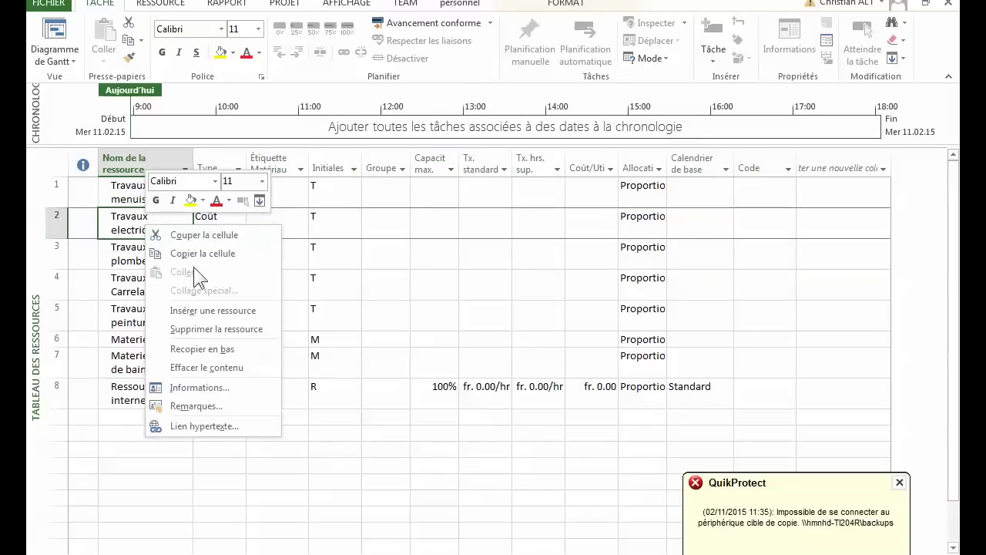
key(shift+F2)
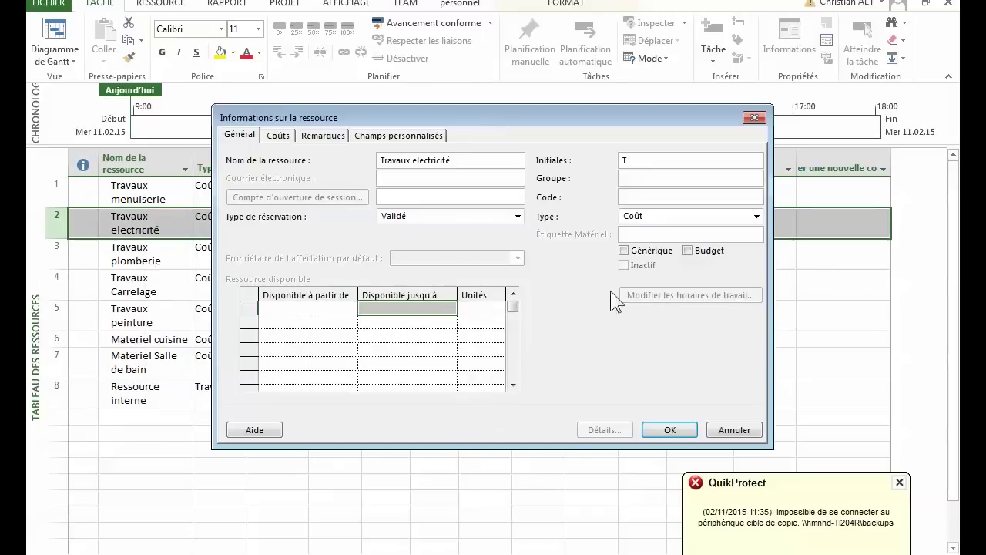
click(693, 251)
click(669, 430)
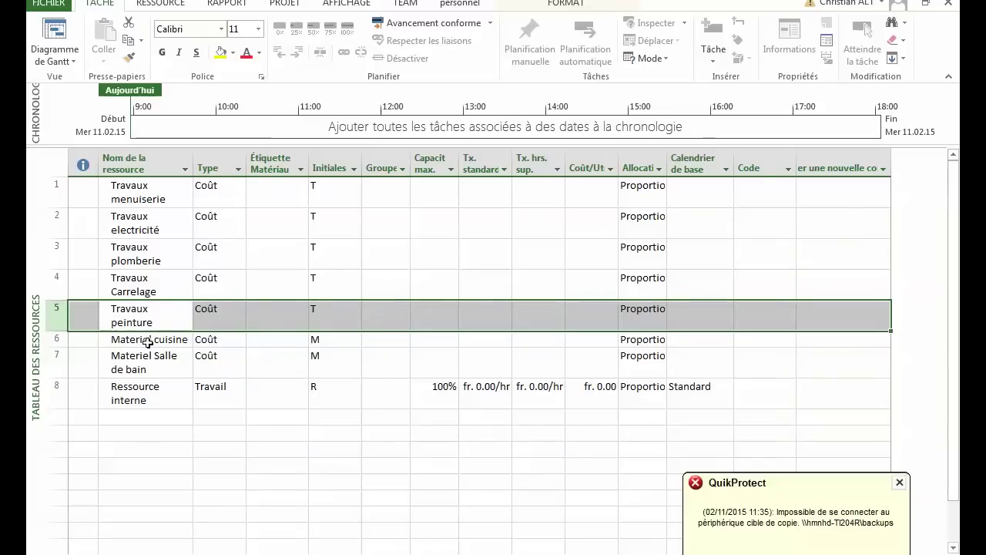
Mark Materiel cuisine as a Budget resource in its resource information
click(175, 339)
right_click(175, 339)
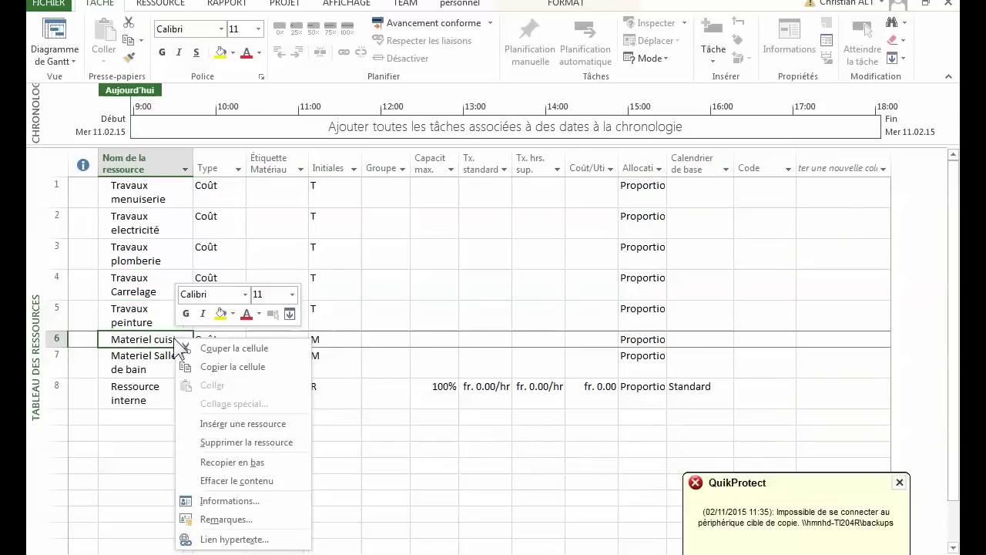
click(237, 500)
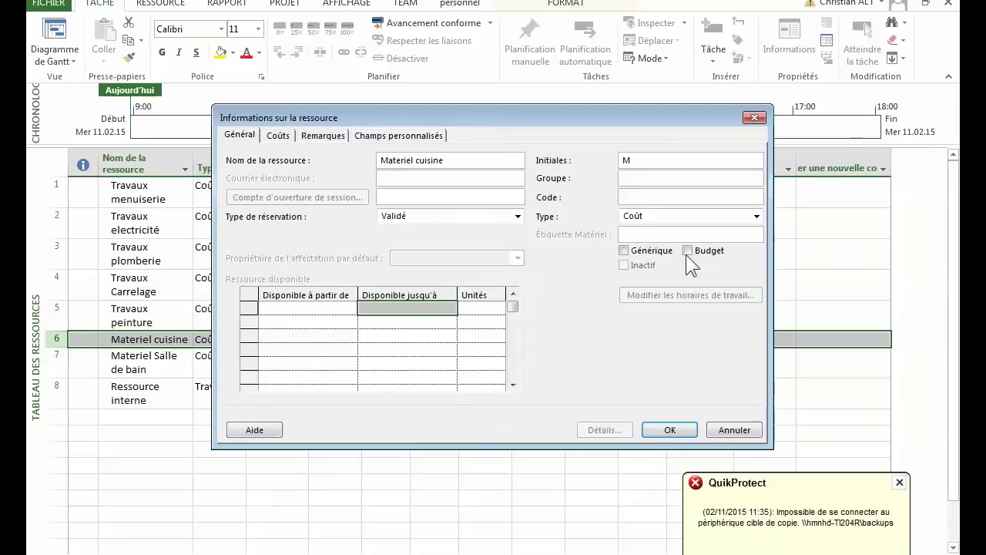
click(688, 251)
click(670, 430)
Mark Materiel Salle de bain as a Budget resource in its resource information
right_click(158, 367)
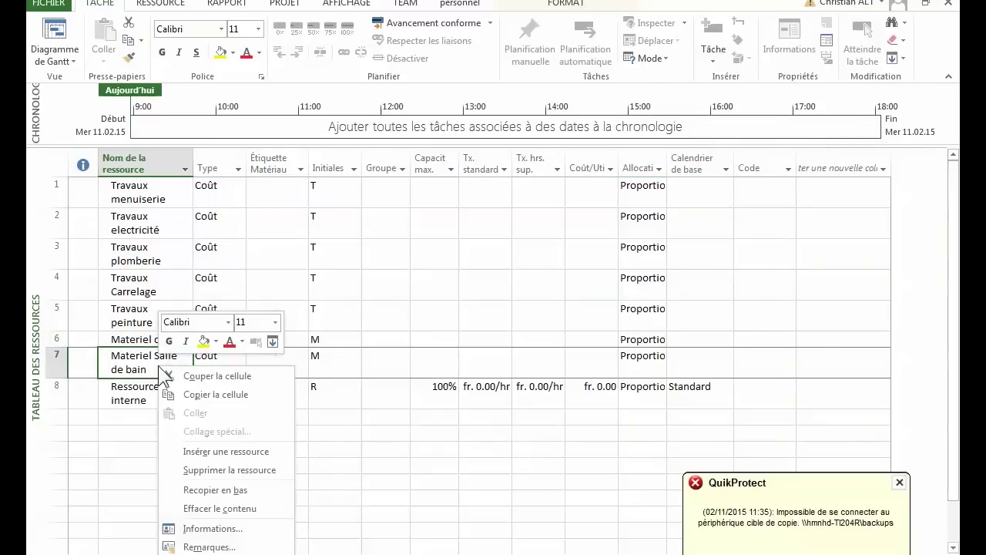
click(208, 528)
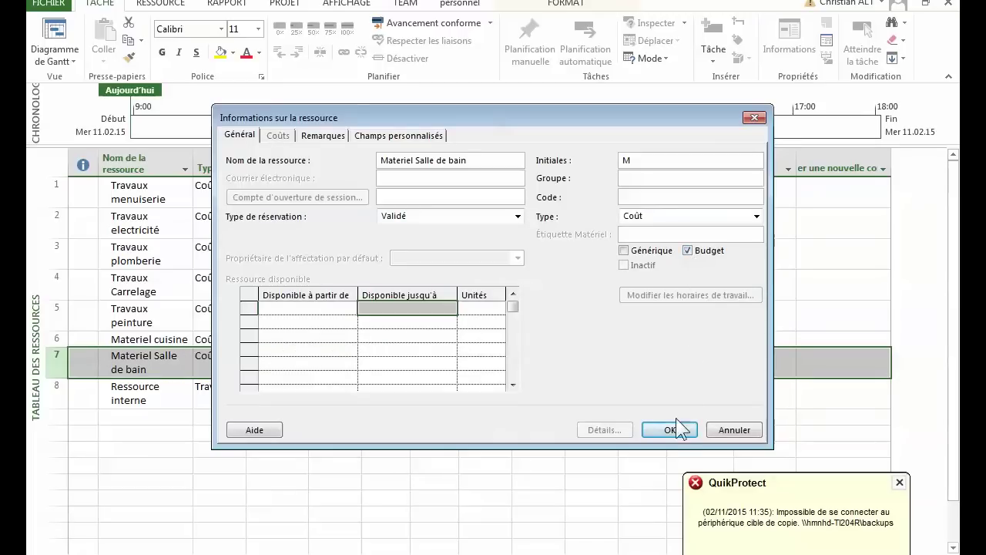
click(670, 430)
click(147, 393)
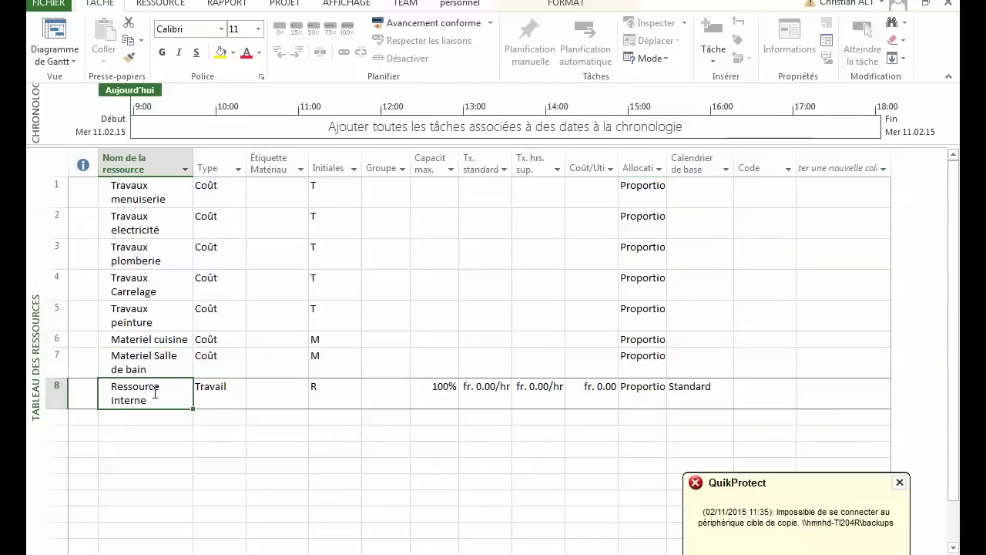
right_click(161, 396)
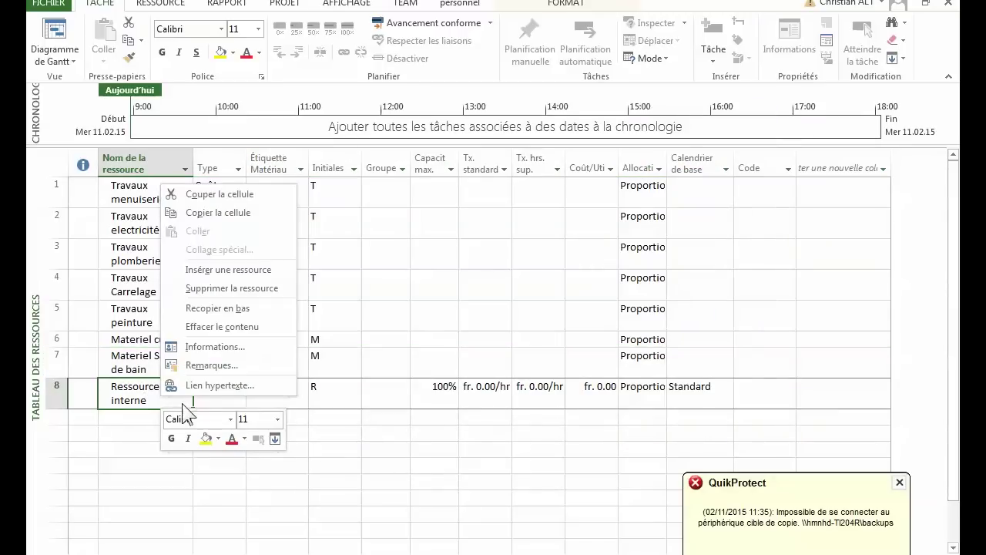
click(234, 270)
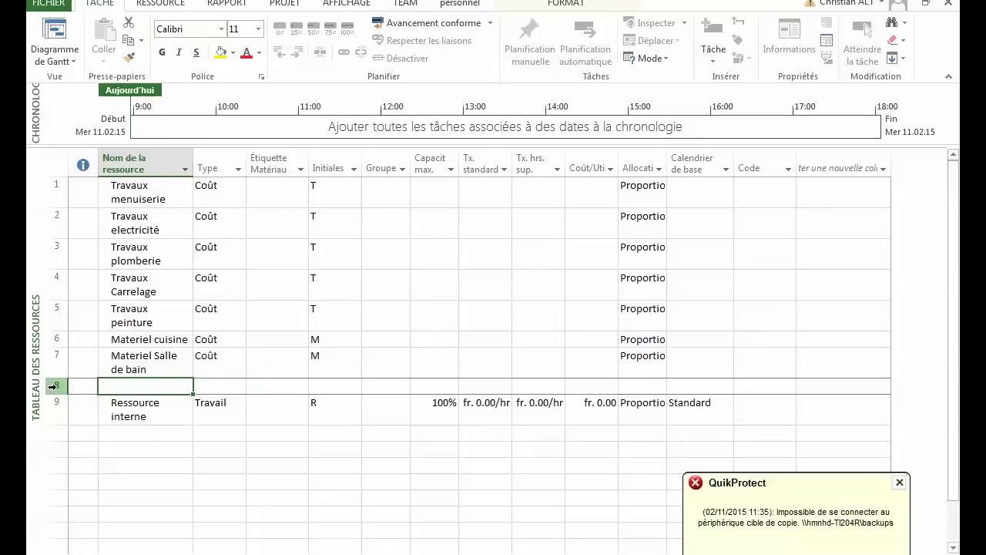
key(Delete)
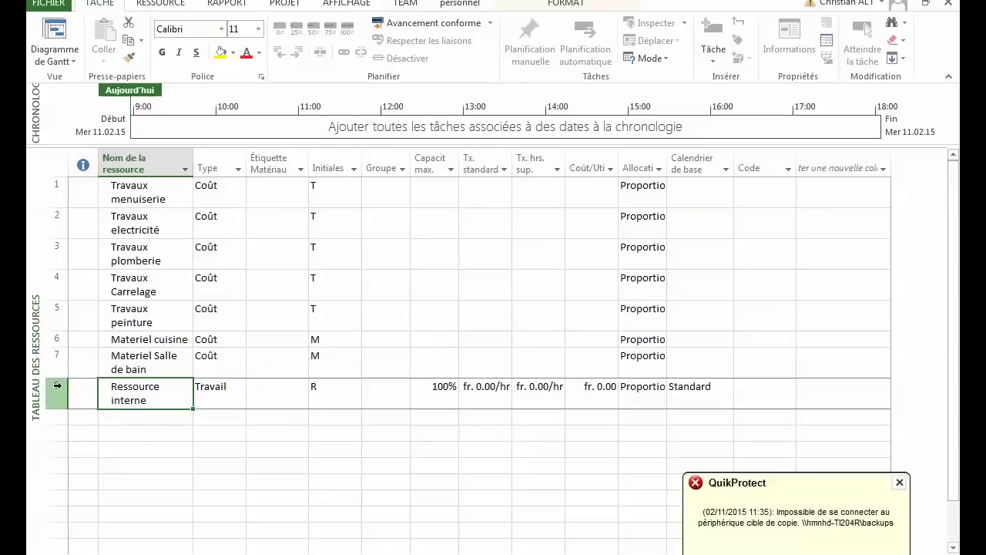
Mark the work resource Ressource interne as a Budget resource in its resource information
right_click(168, 396)
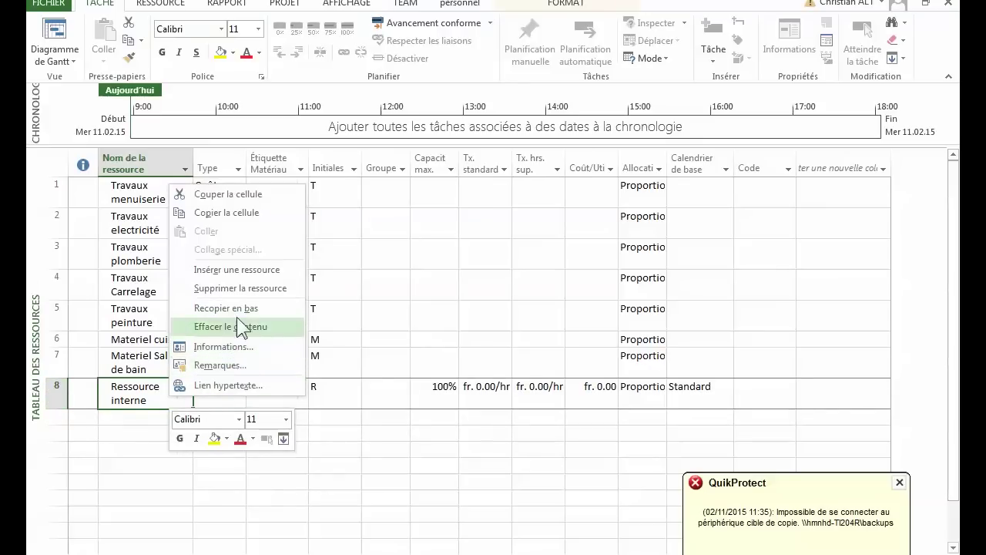
click(253, 344)
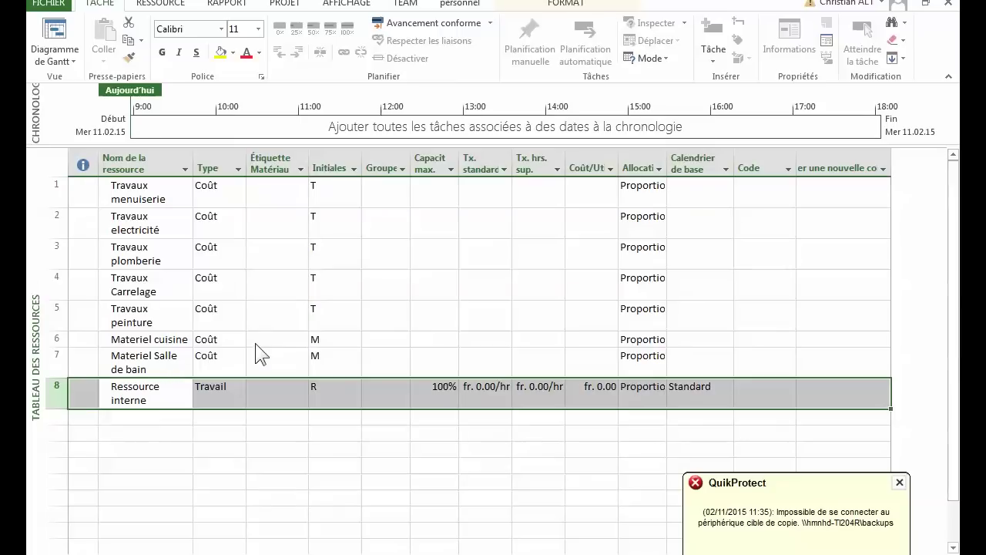
click(687, 251)
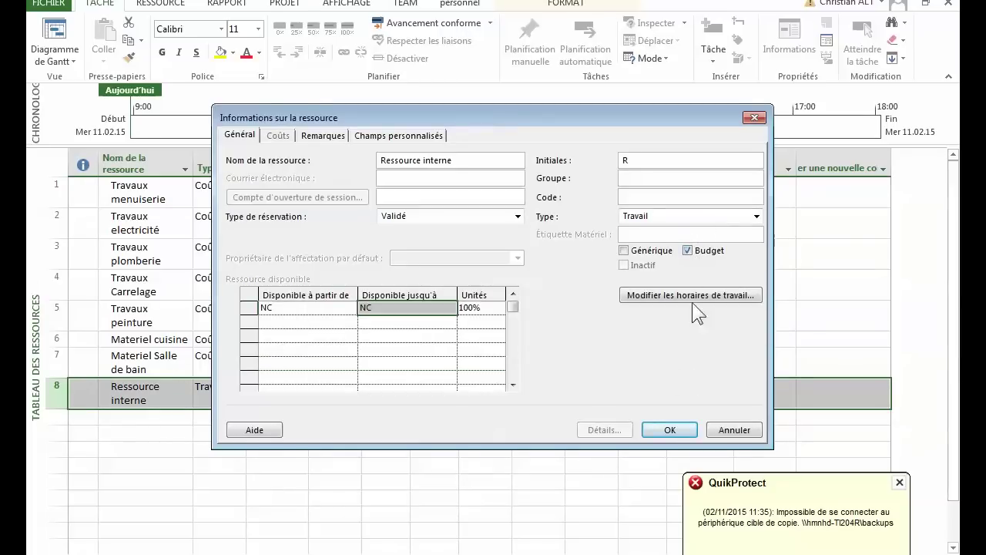
click(668, 430)
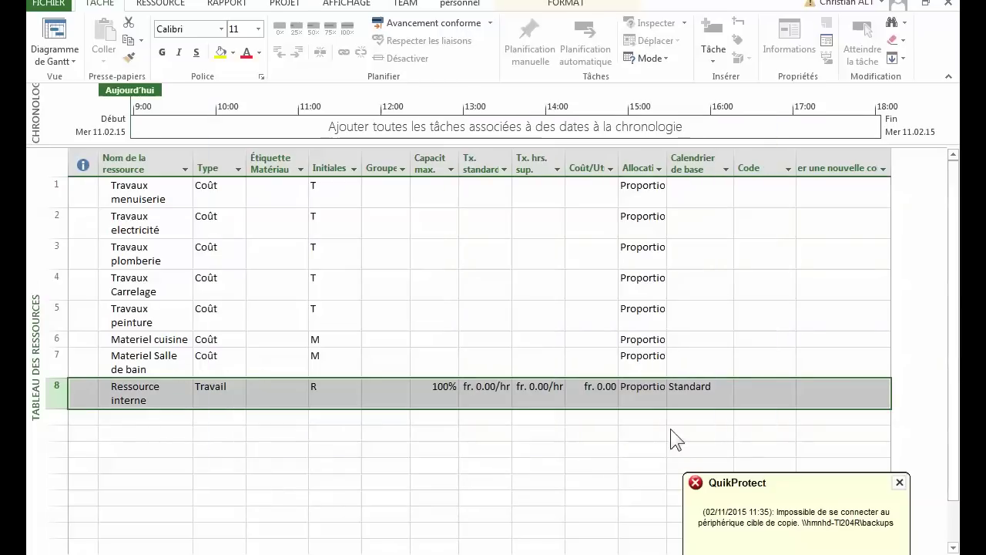
Add a resource named "Ressources externes" in the first empty row below Ressource interne
click(115, 418)
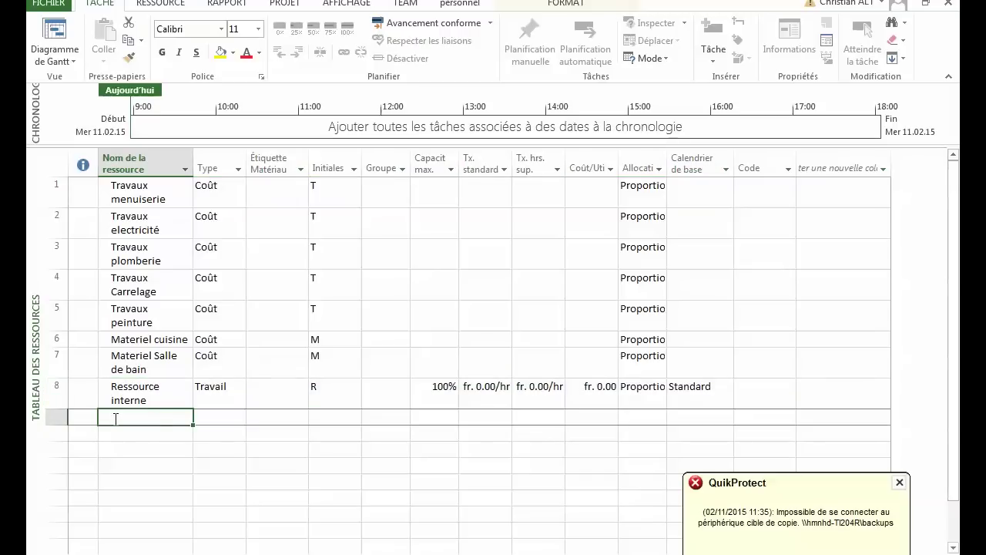
text(Ressou)
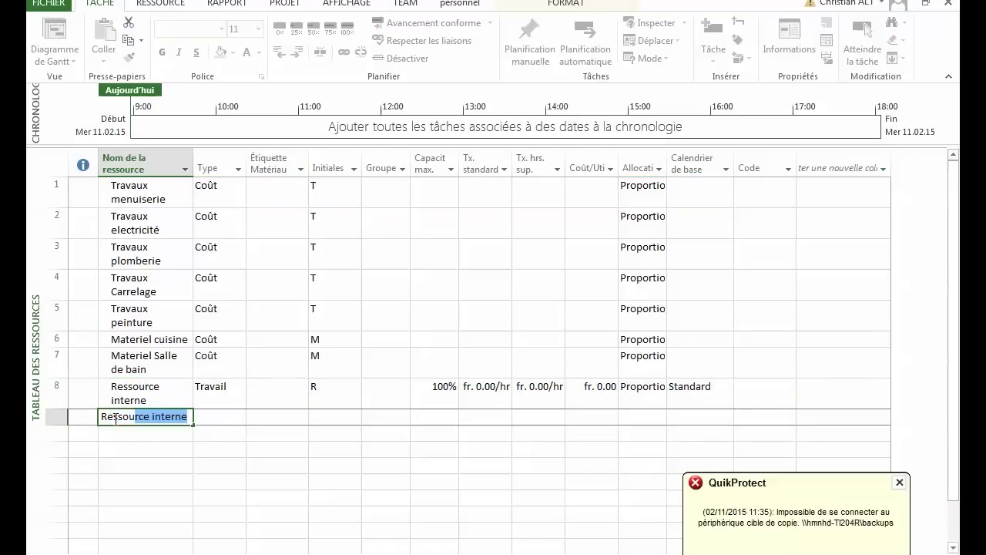
text(rces externes)
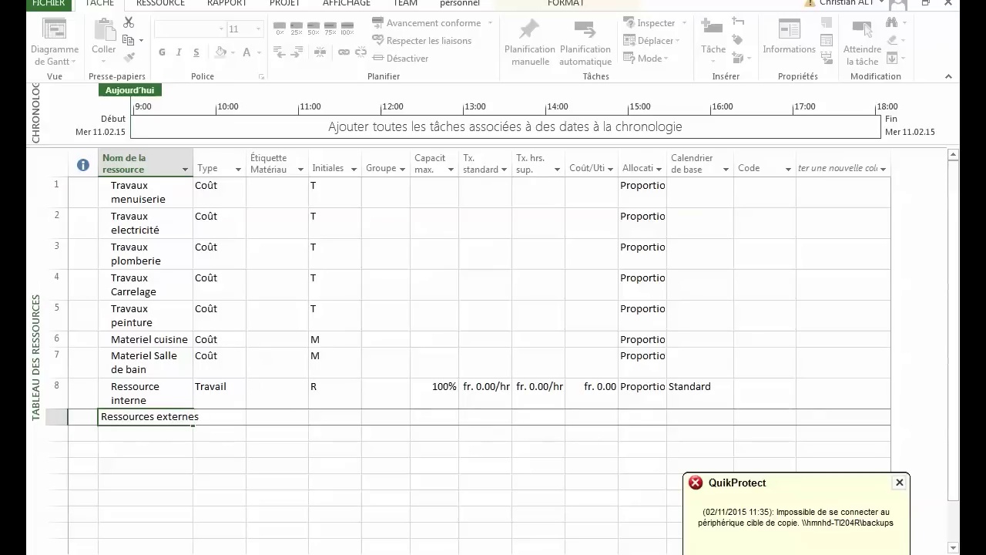
key(Return)
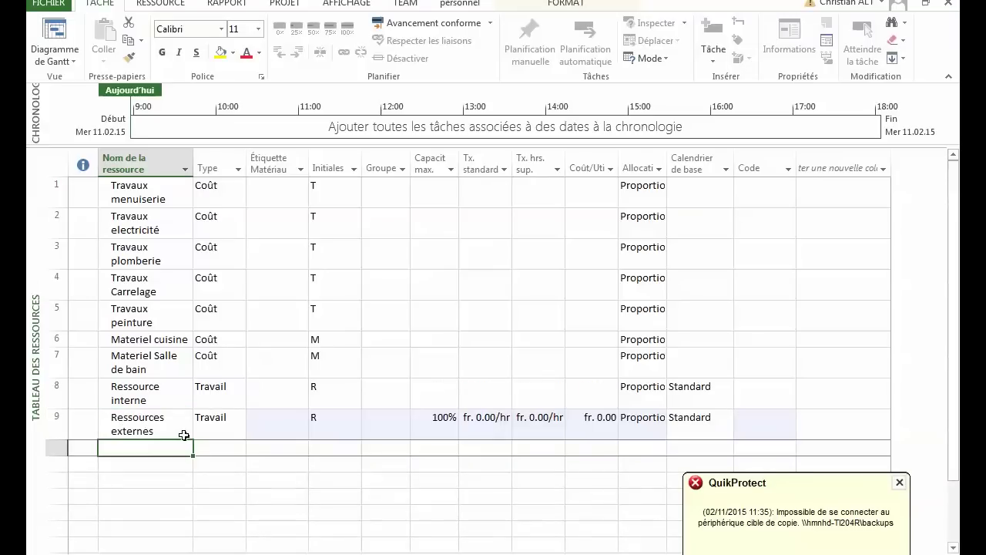
Mark Ressources externes as a Budget resource in its resource information
click(145, 424)
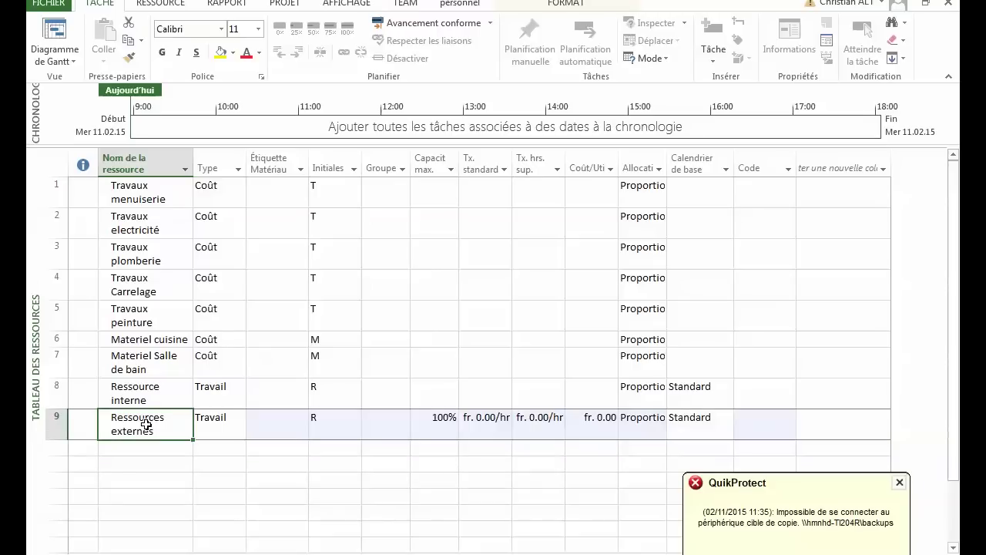
right_click(146, 424)
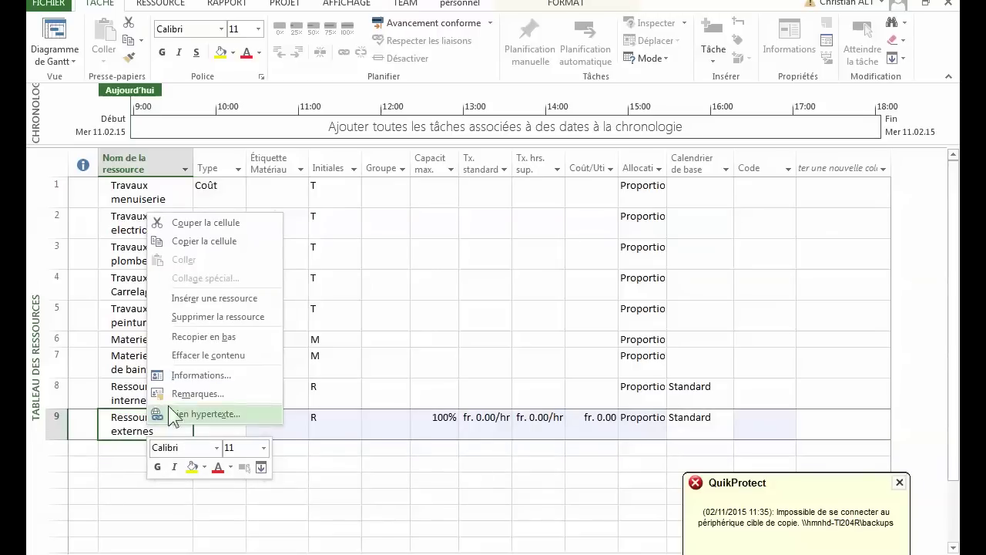
click(188, 376)
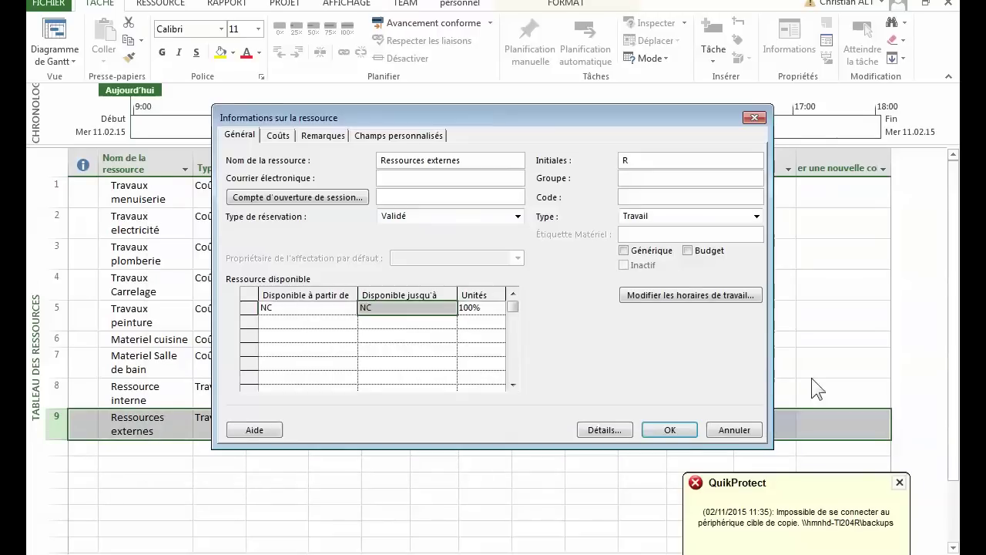
click(688, 250)
click(670, 431)
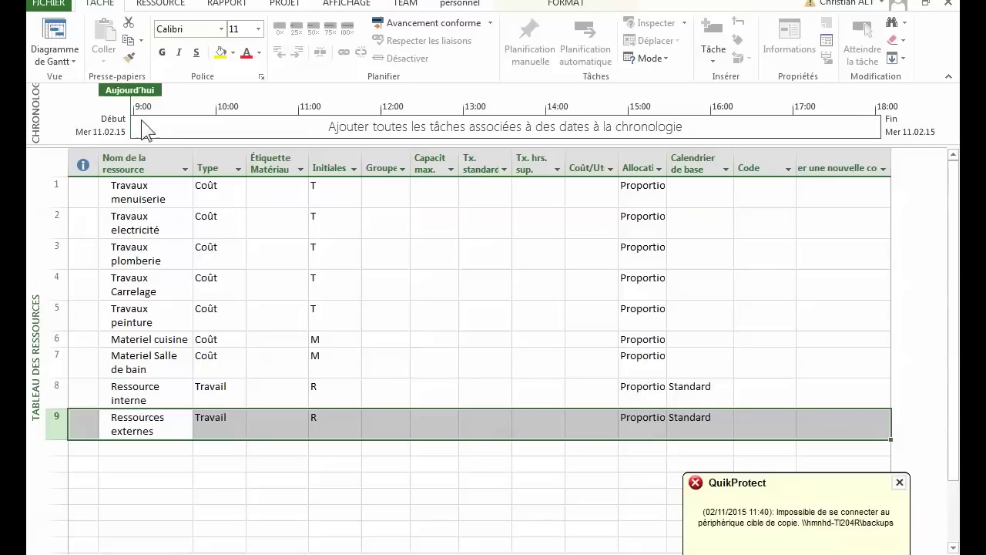
Switch from the resource sheet to the Utilisation des tâches view of the project
click(71, 52)
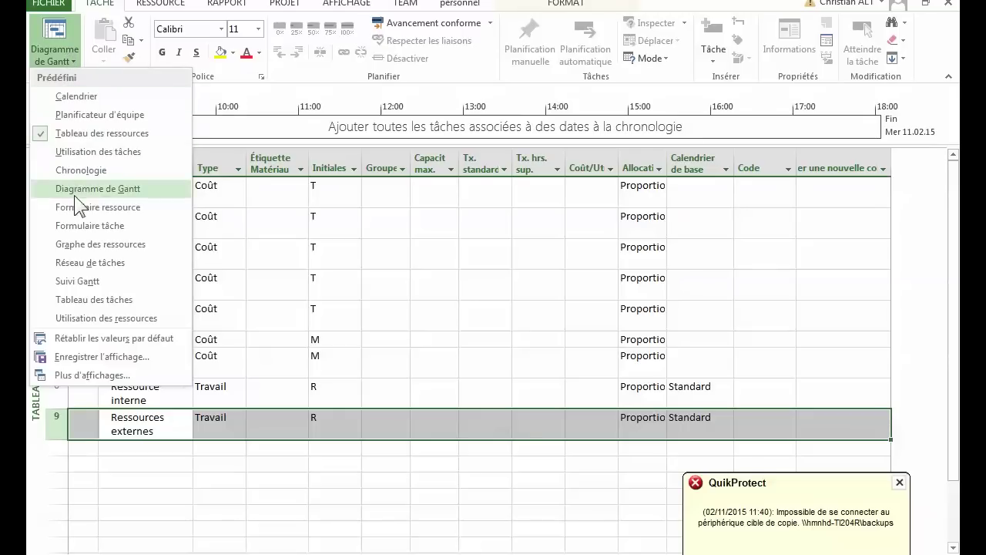
click(57, 29)
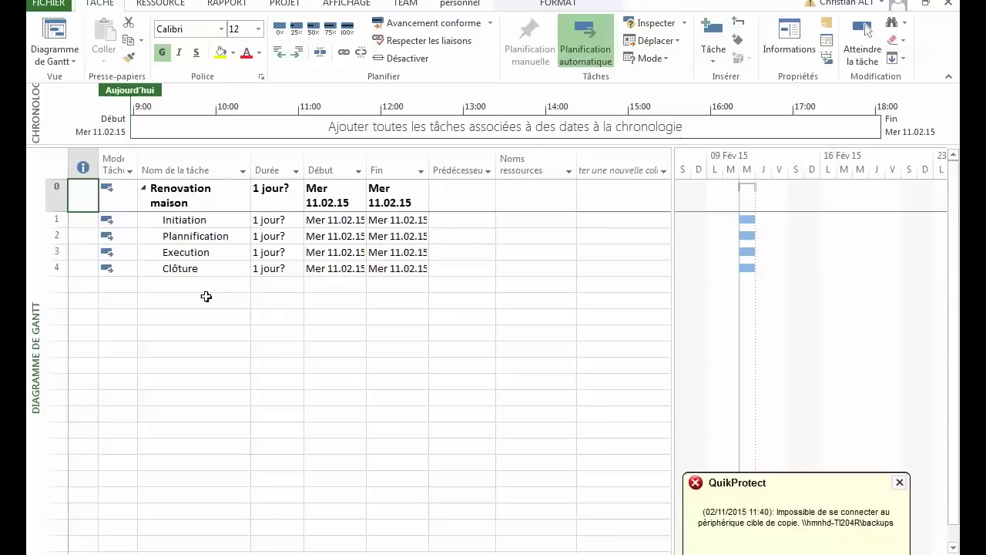
click(74, 61)
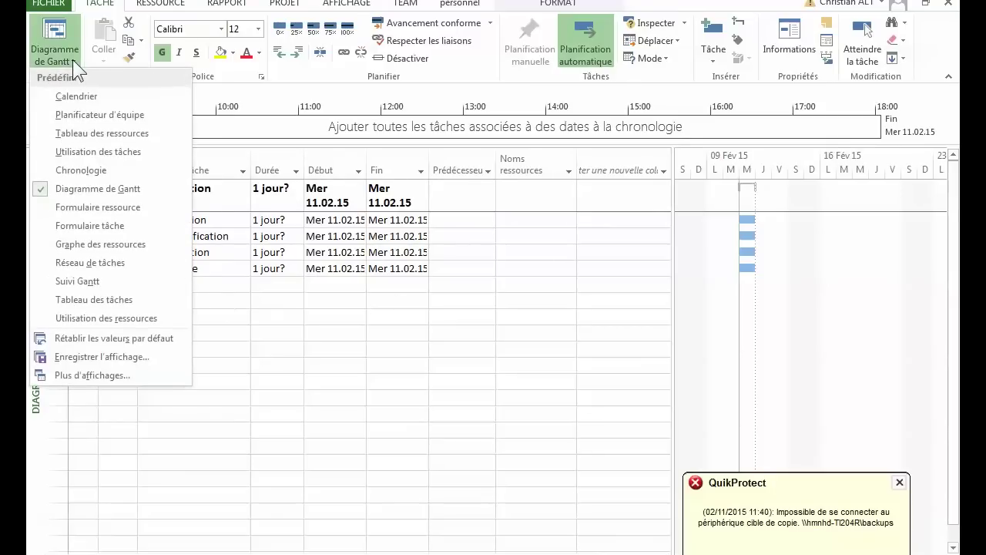
click(85, 153)
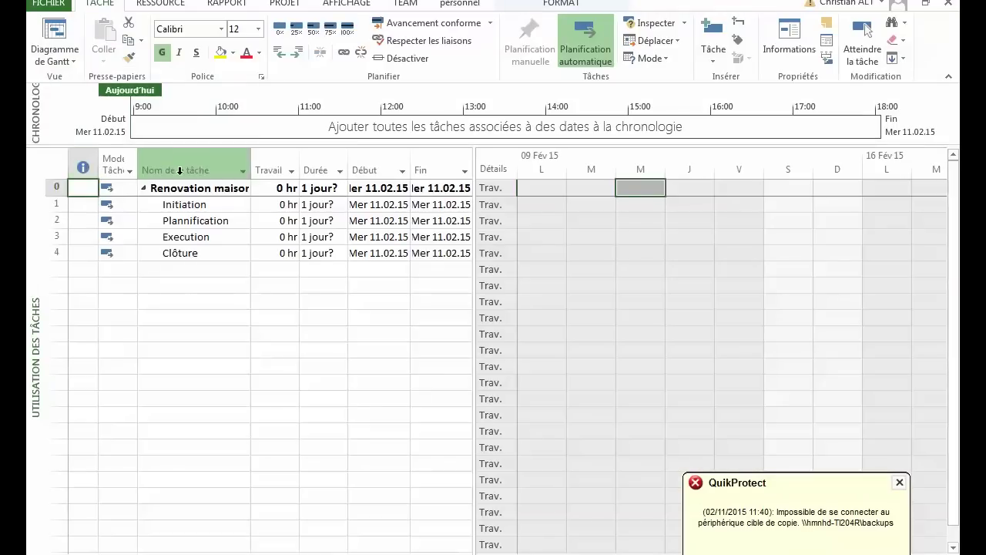
click(228, 190)
click(228, 190)
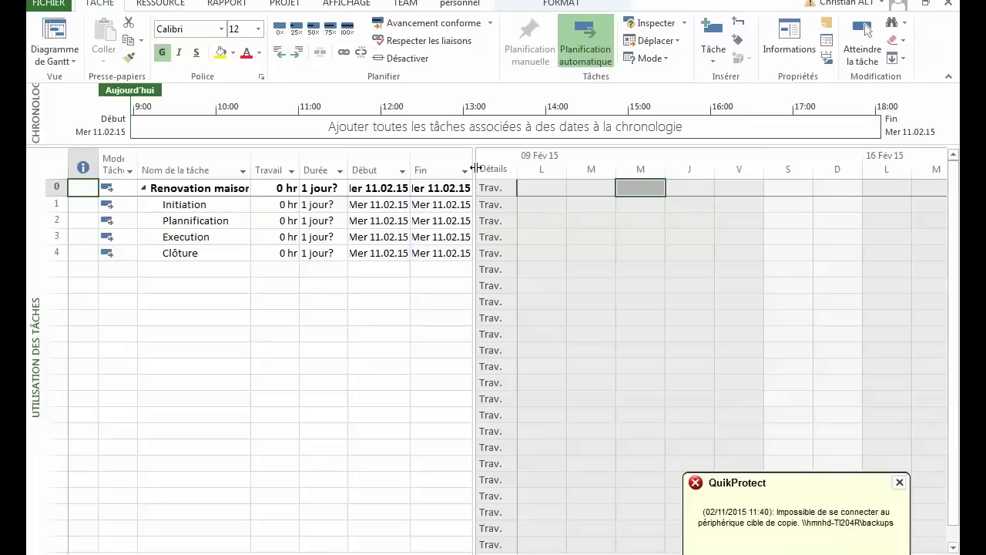
Widen the task table area and insert a Coût budgétaire column after the Fin column
drag(474, 170, 685, 170)
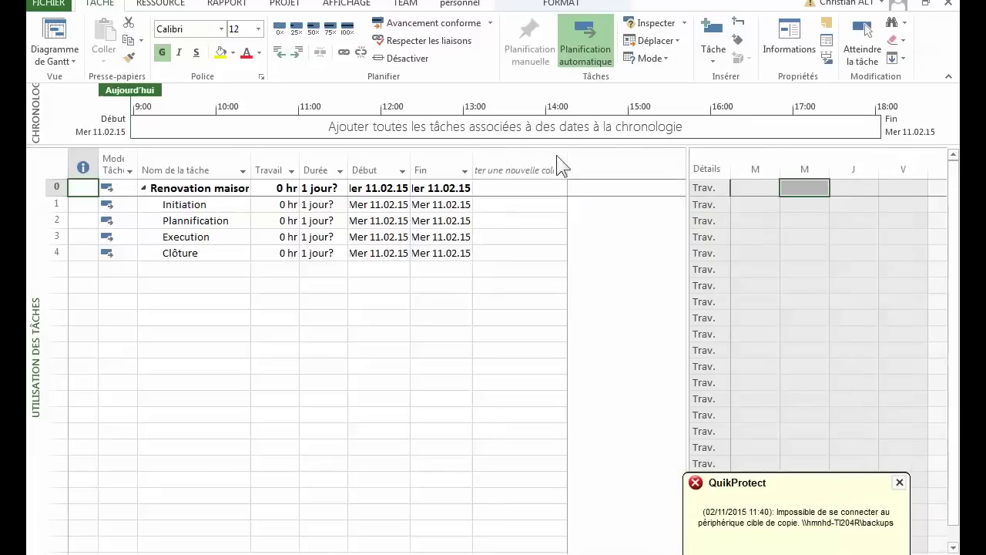
right_click(509, 170)
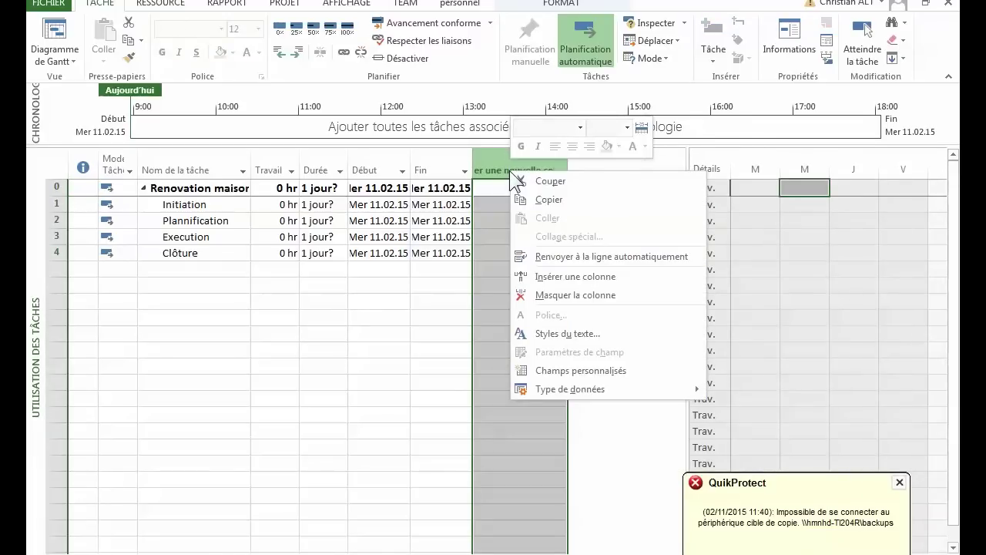
click(575, 276)
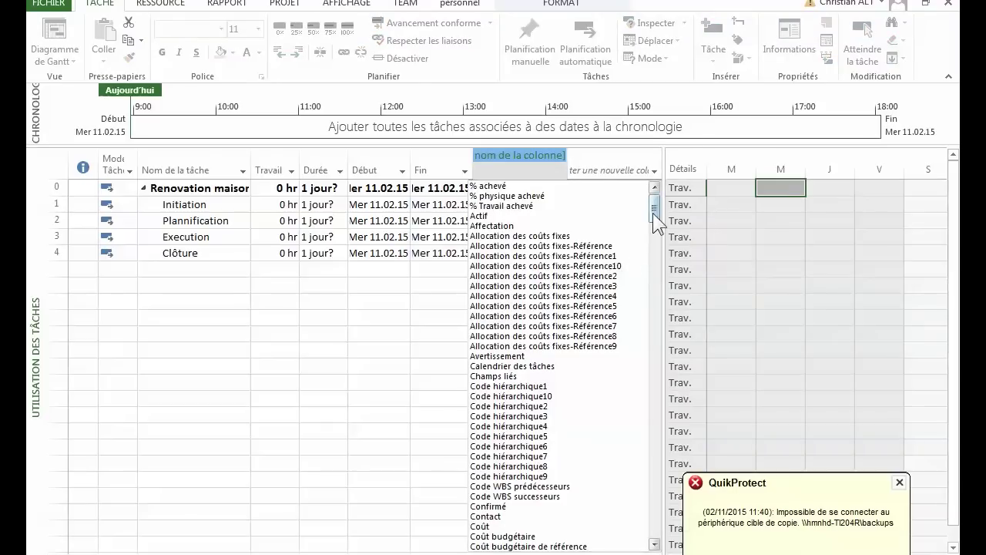
drag(653, 216, 652, 229)
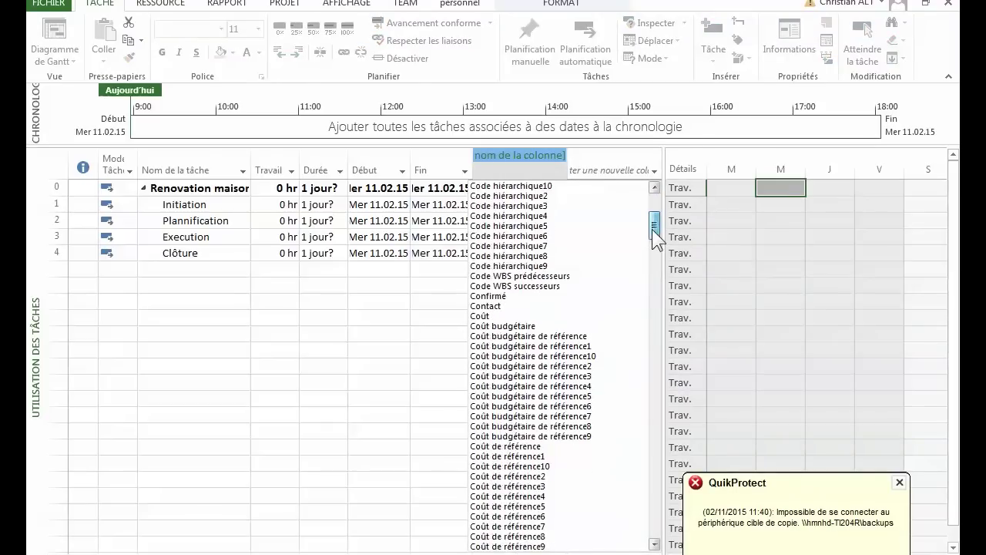
click(505, 326)
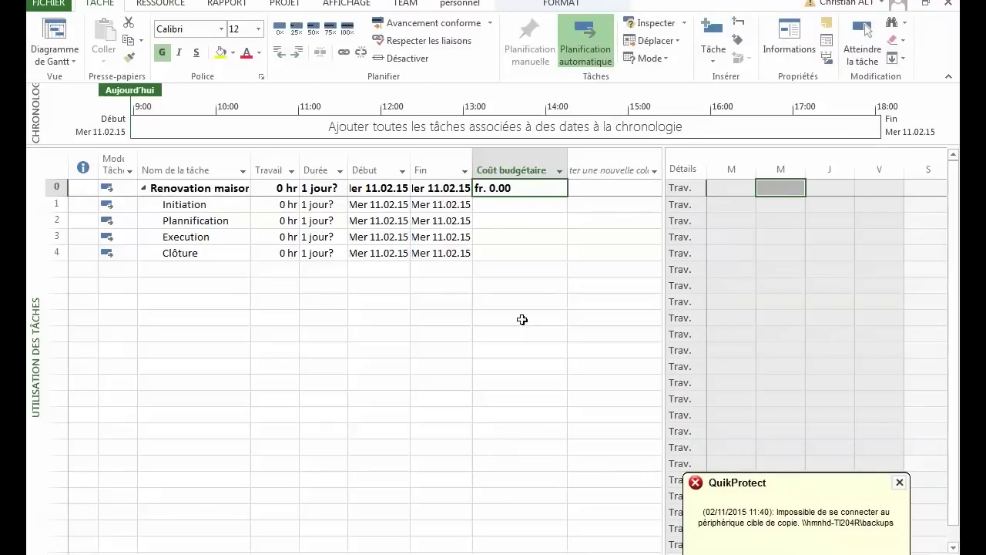
Add a Travail budgétaire column after the Coût budgétaire column
click(605, 173)
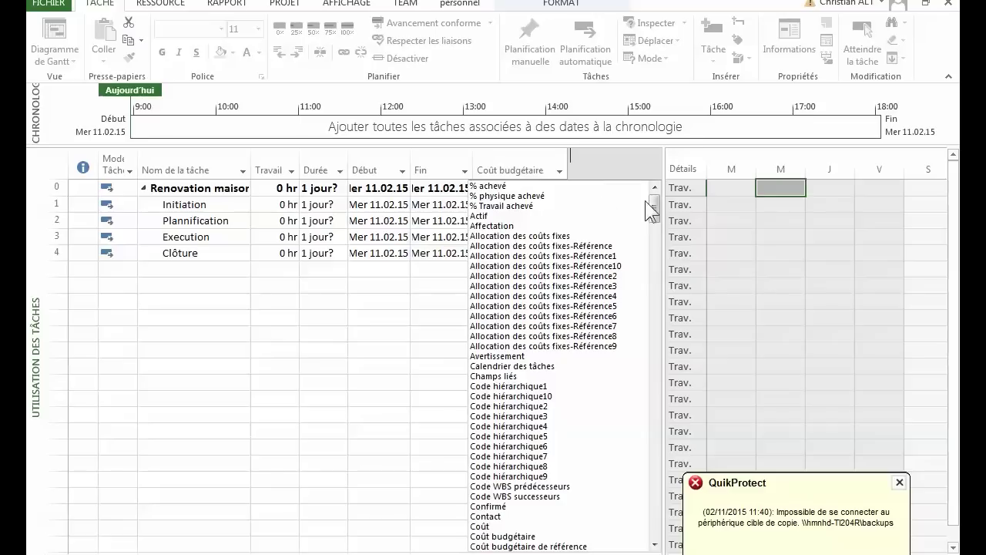
drag(653, 209, 645, 507)
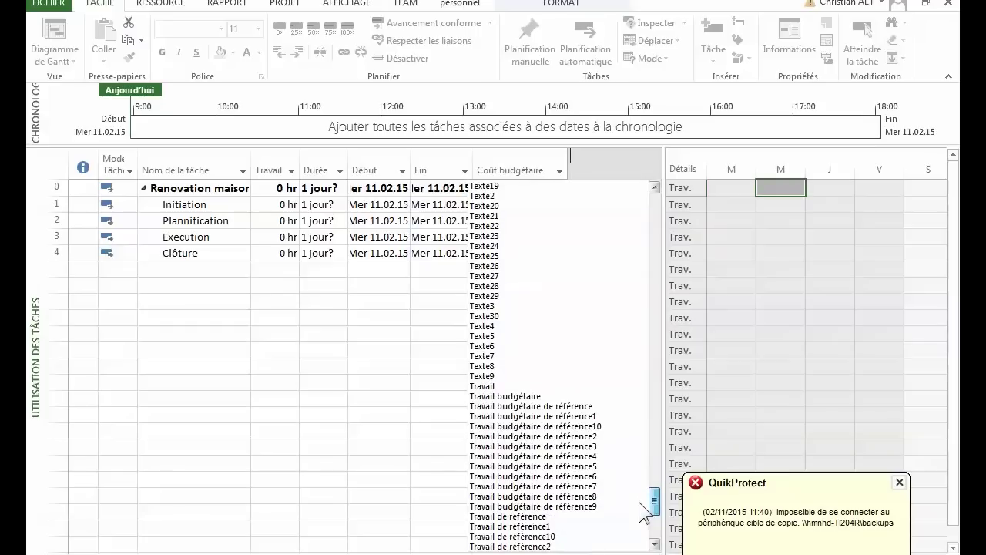
click(515, 396)
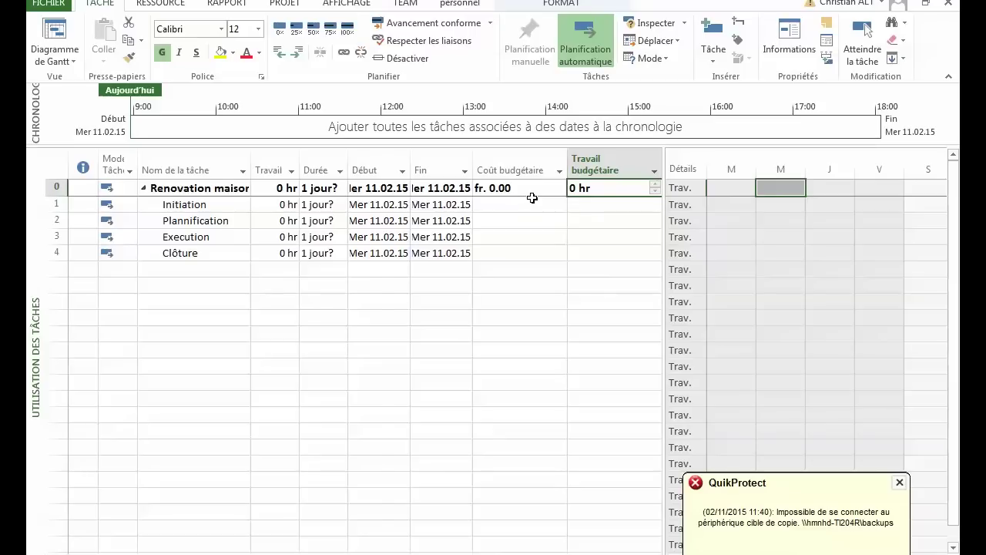
Open the task information of the Renovation maison summary task and assign the Materiel cuisine resource to it
right_click(232, 189)
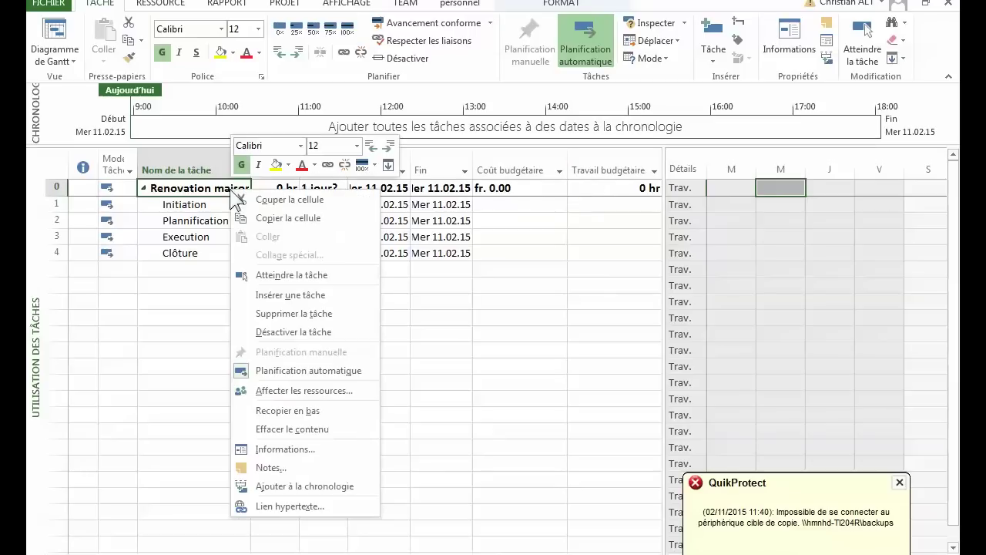
click(314, 447)
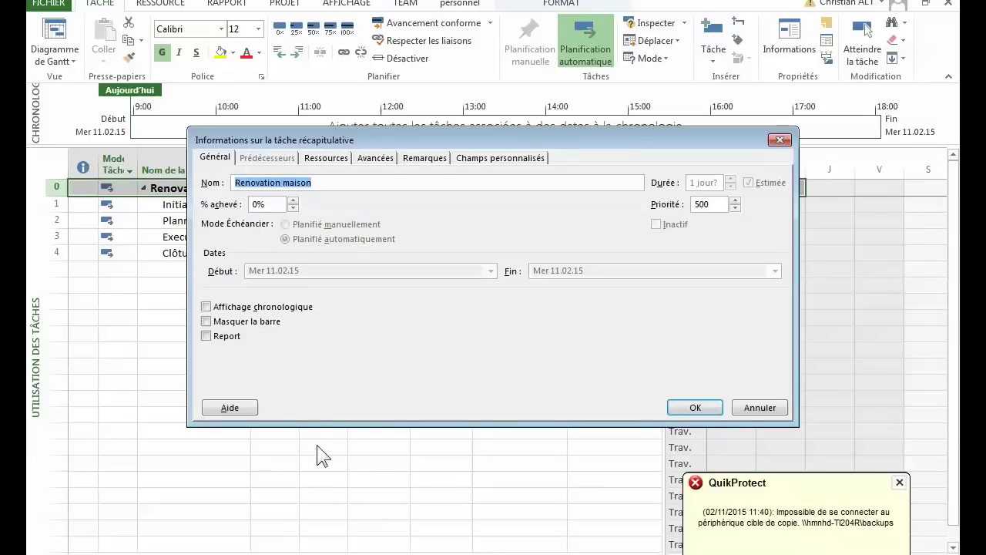
click(338, 160)
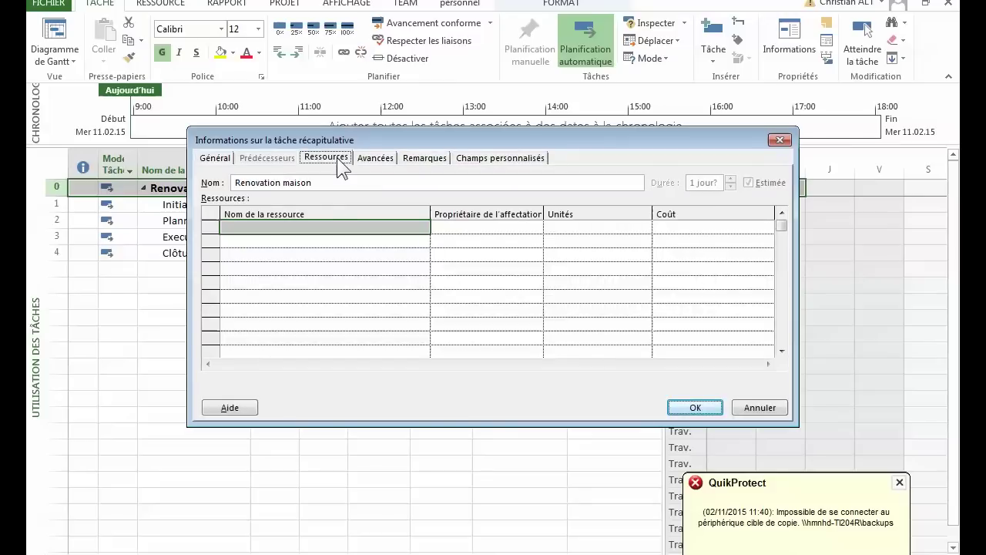
click(419, 227)
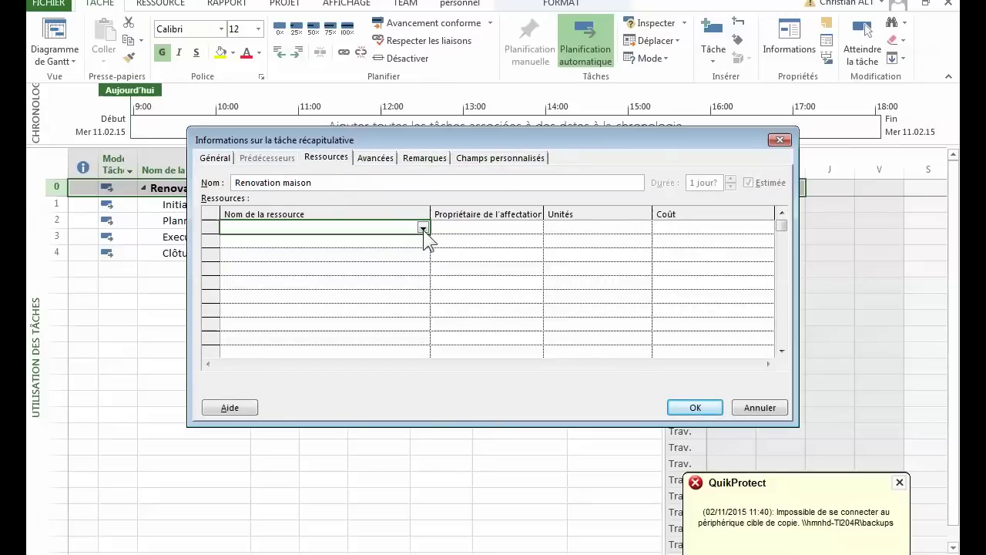
click(423, 228)
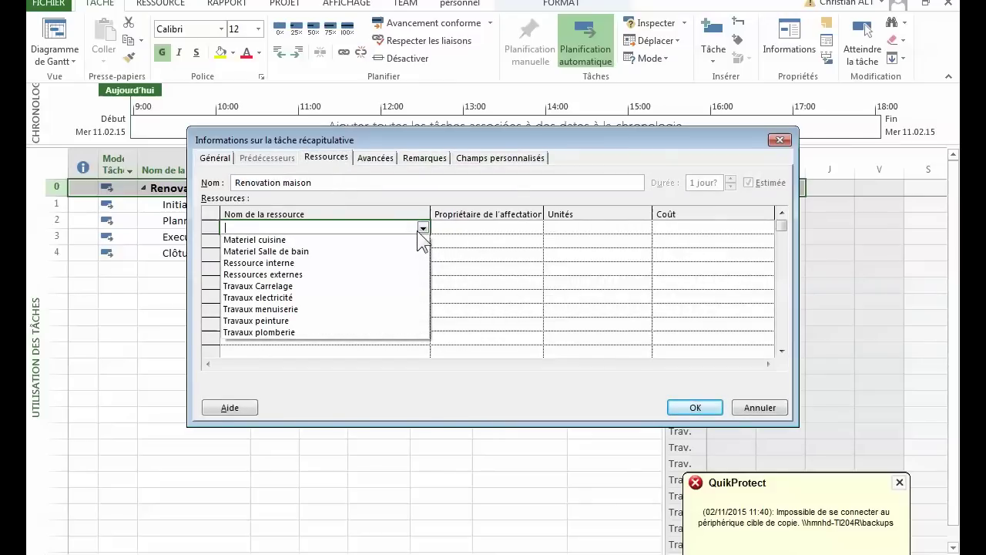
click(285, 239)
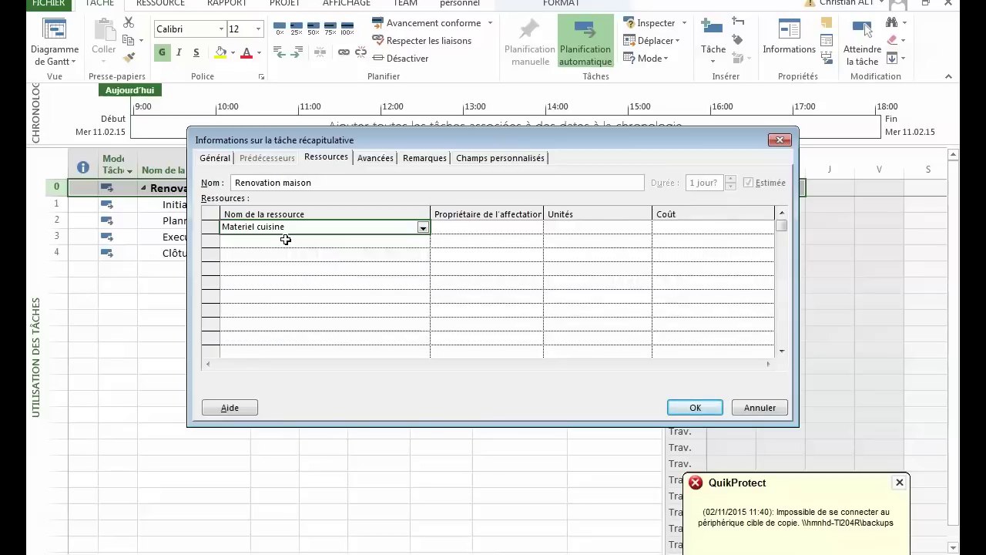
Assign Materiel Salle de bain and Ressource interne to the Renovation maison summary task
click(423, 242)
click(423, 241)
click(423, 241)
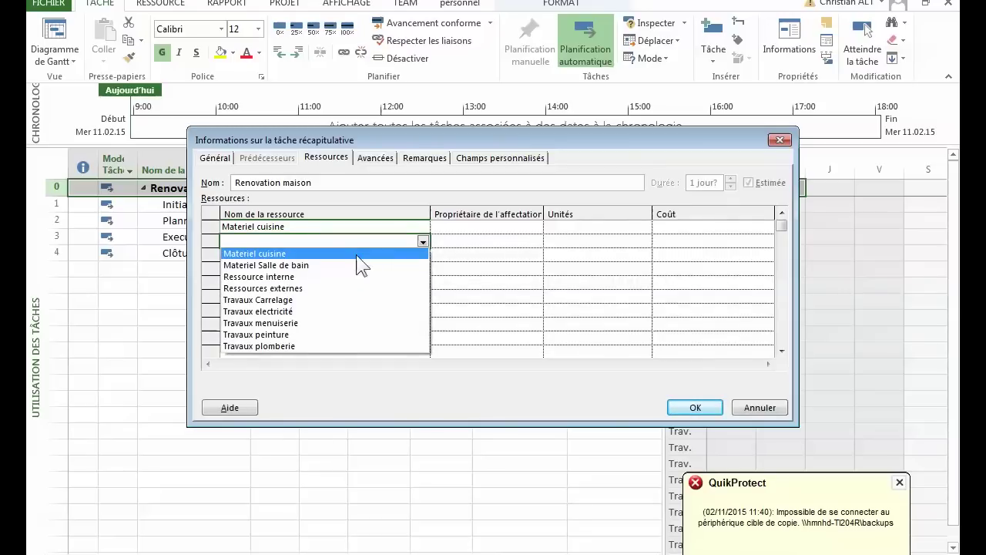
click(332, 264)
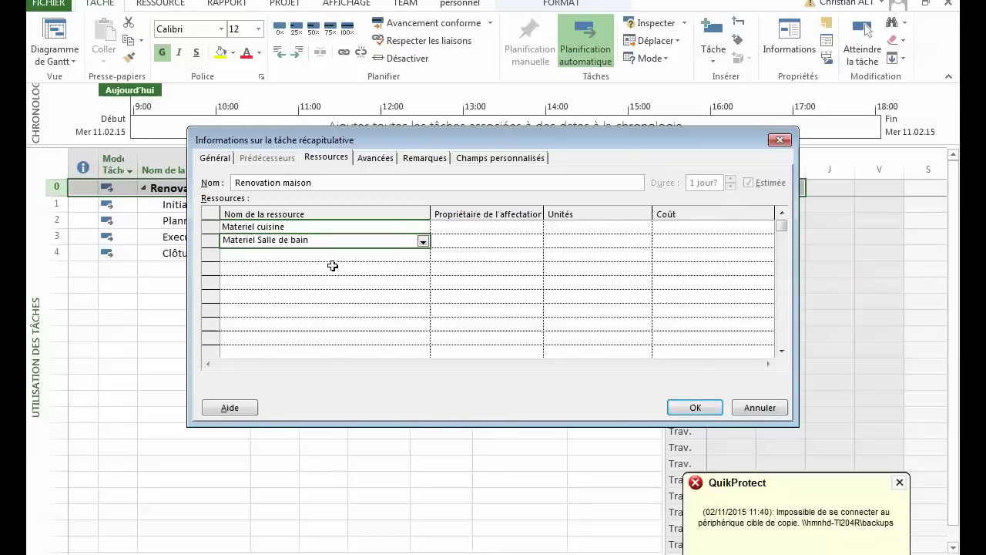
click(425, 255)
click(424, 255)
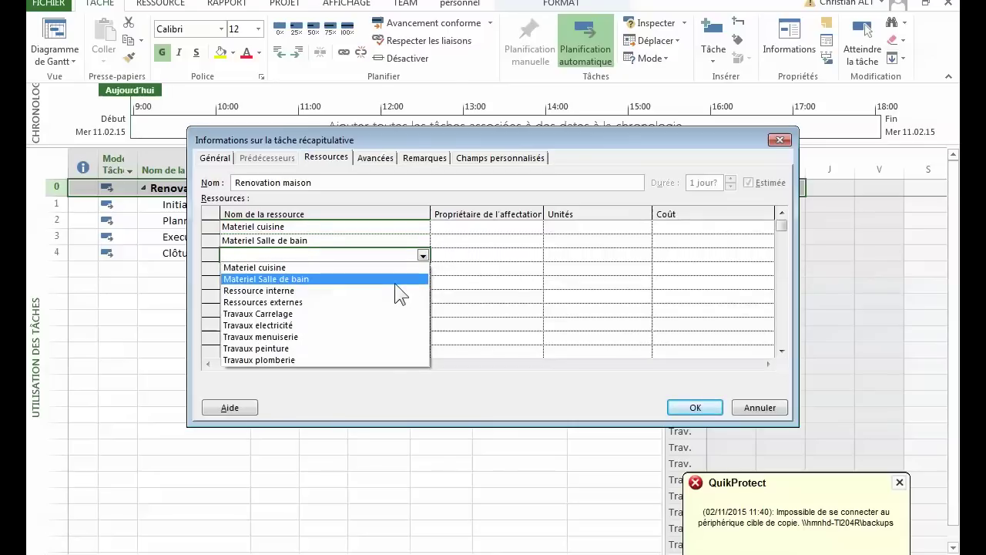
click(382, 291)
Assign Ressources externes and the Travaux Carrelage, electricité, menuiserie, peinture and plomberie resources to the summary task, and apply the assignments
click(425, 270)
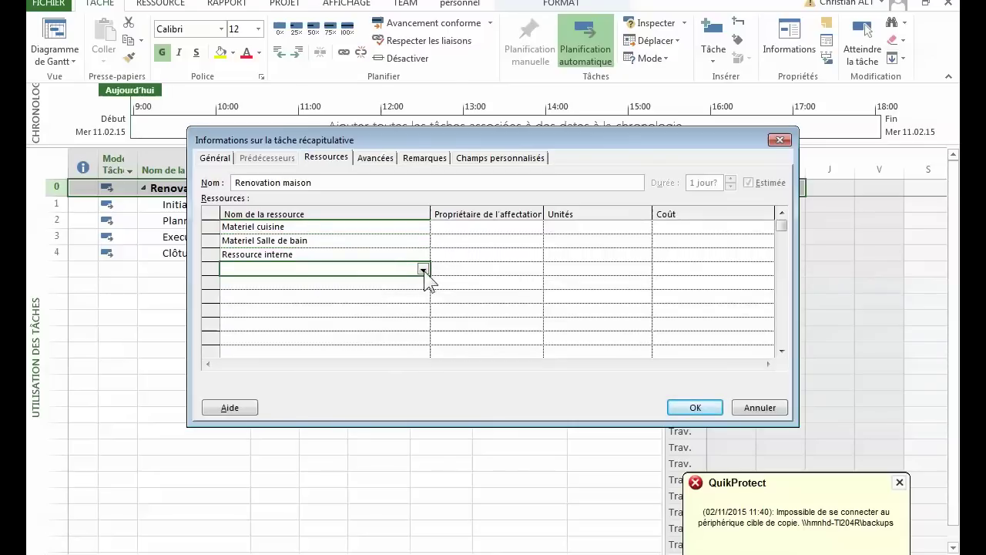
click(423, 269)
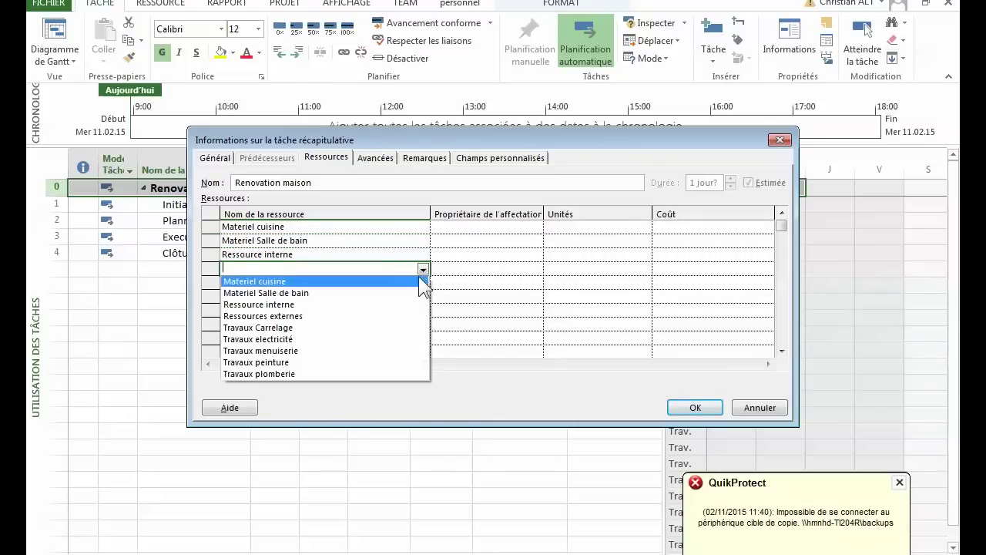
click(394, 316)
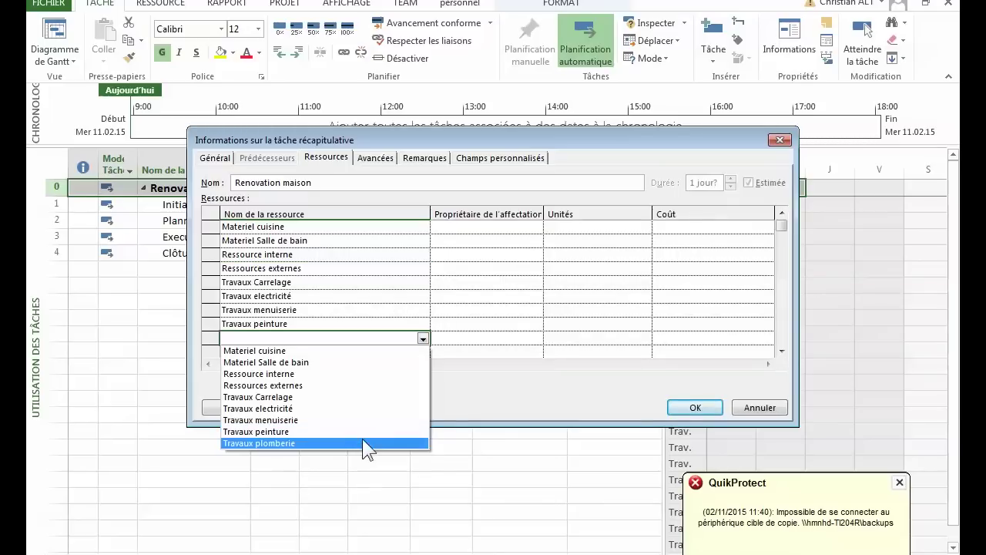
click(365, 443)
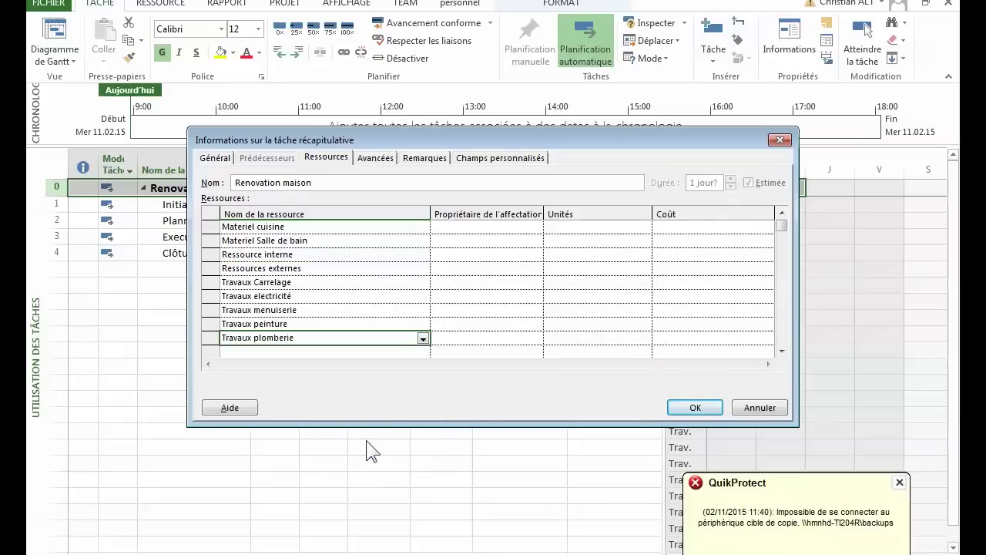
click(695, 409)
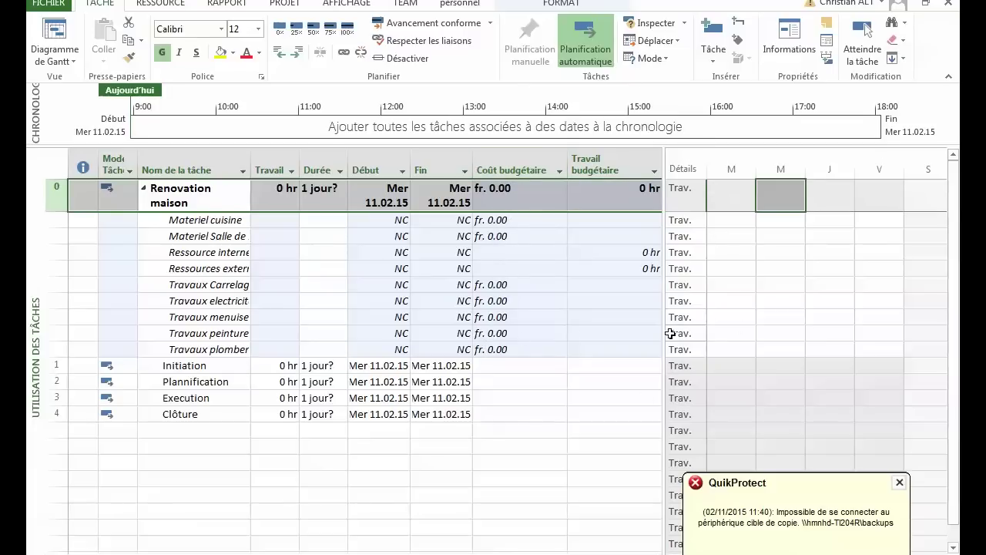
Widen the task table area and set the Coût budgétaire of Materiel cuisine to 11000
drag(665, 339, 715, 346)
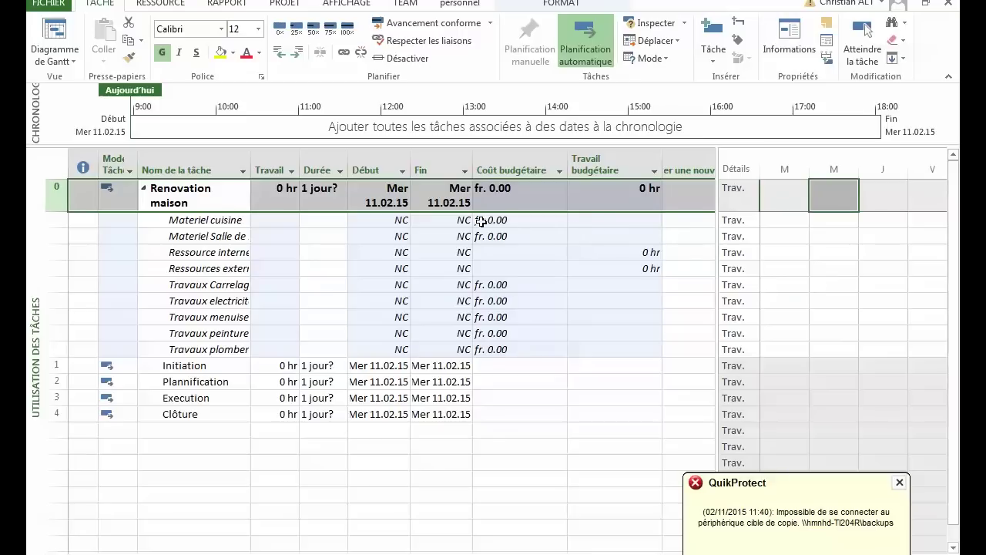
click(516, 222)
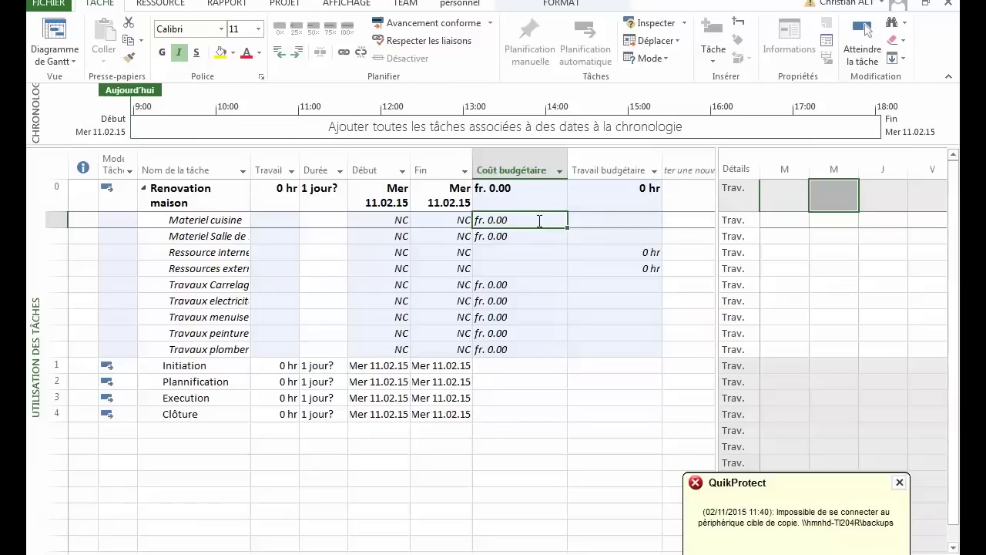
key(BackSpace)
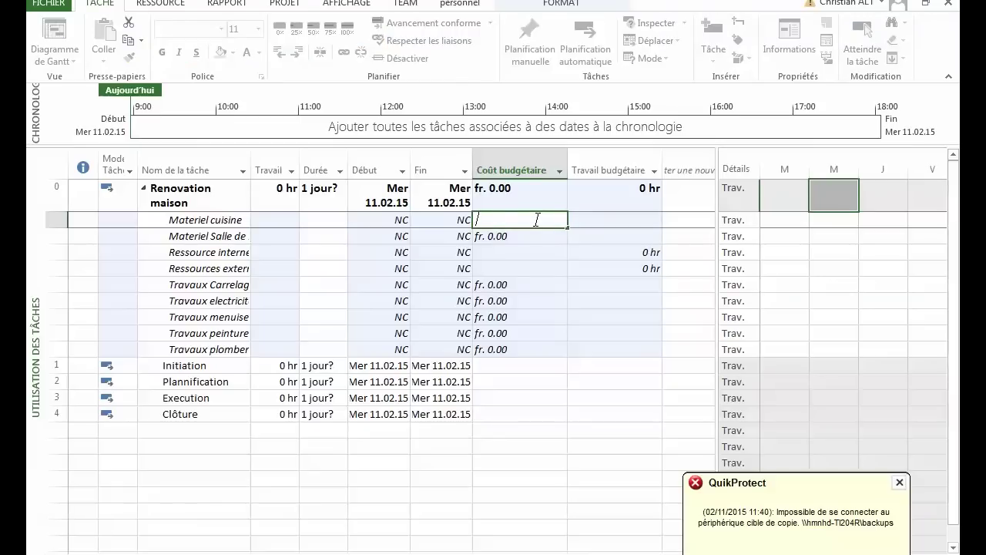
text(11000)
key(Return)
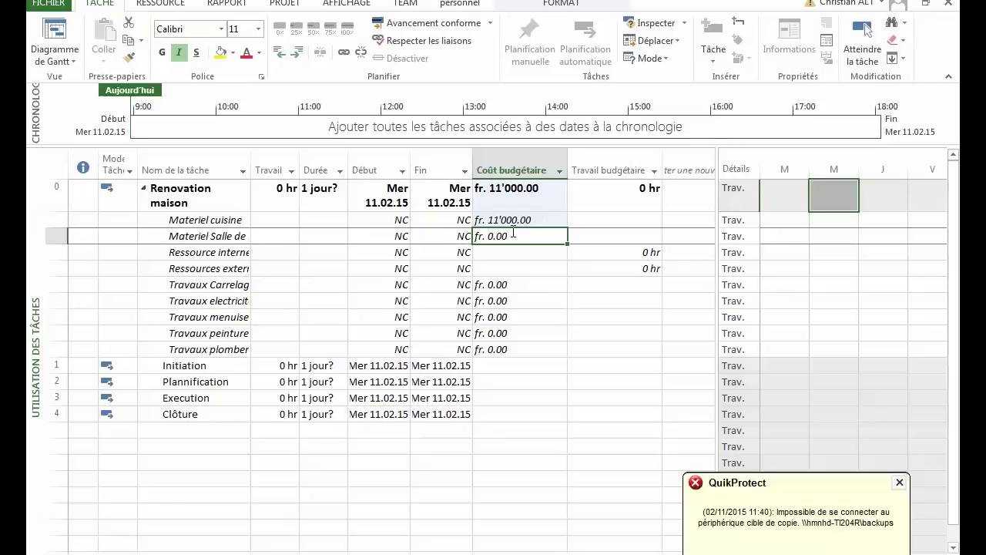
Set the Coût budgétaire of Materiel Salle de bain to 6000
click(512, 233)
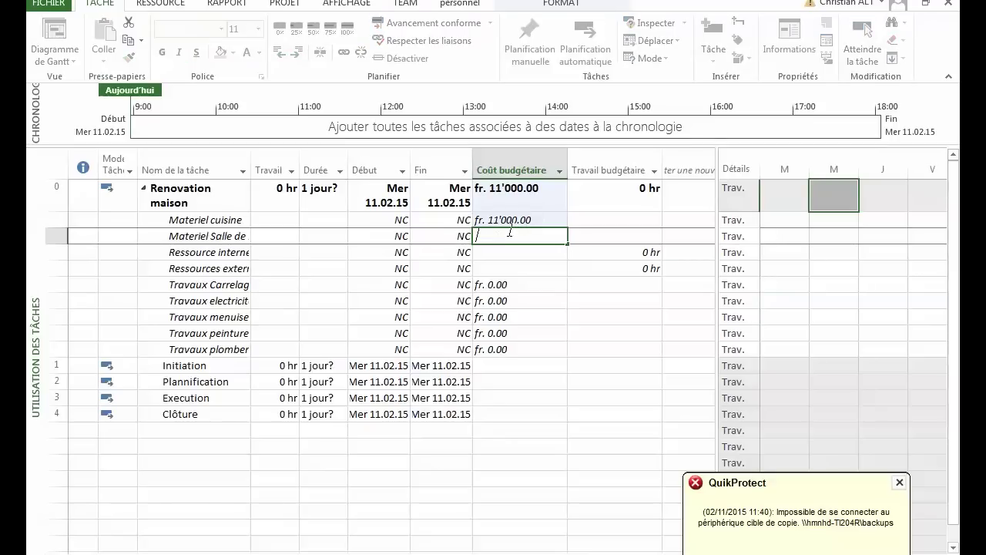
text(5)
text(000)
key(Return)
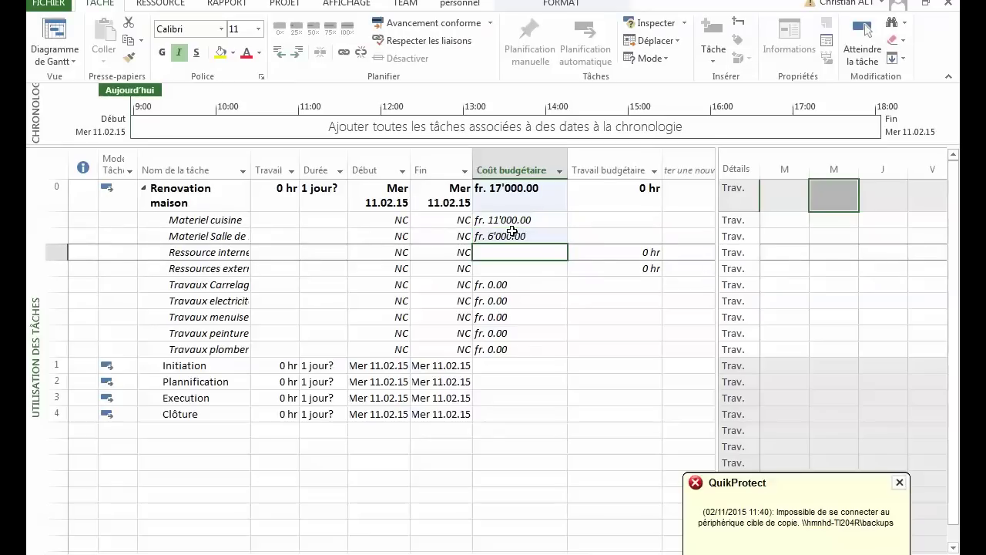
Set the Coût budgétaire to 6000 for Travaux Carrelage and 5000 for Travaux electricité
click(511, 285)
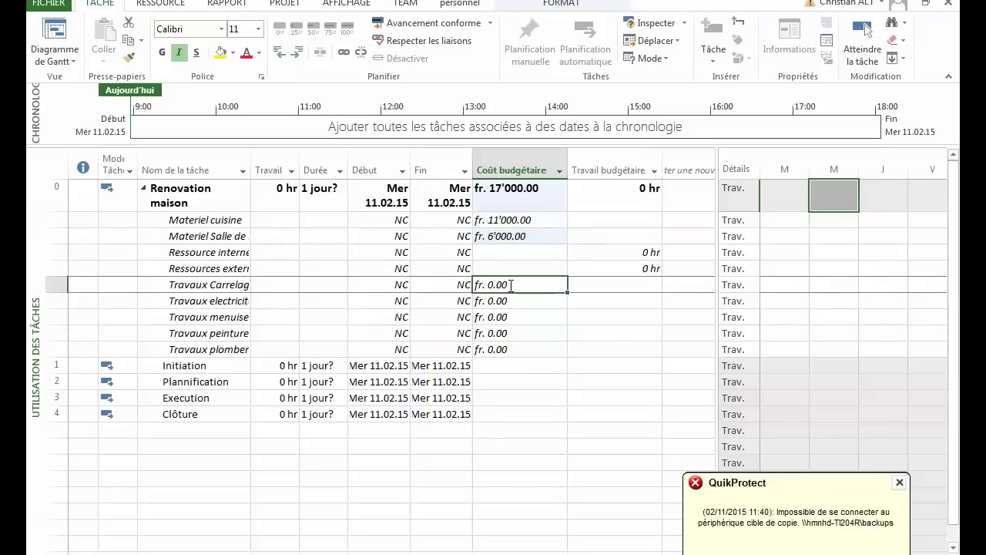
text(6)
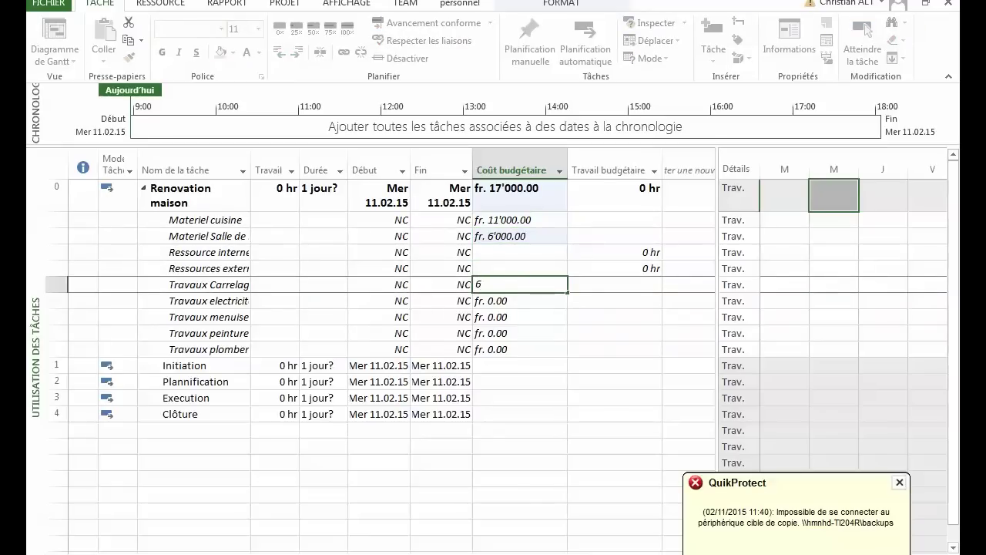
text(000)
key(Return)
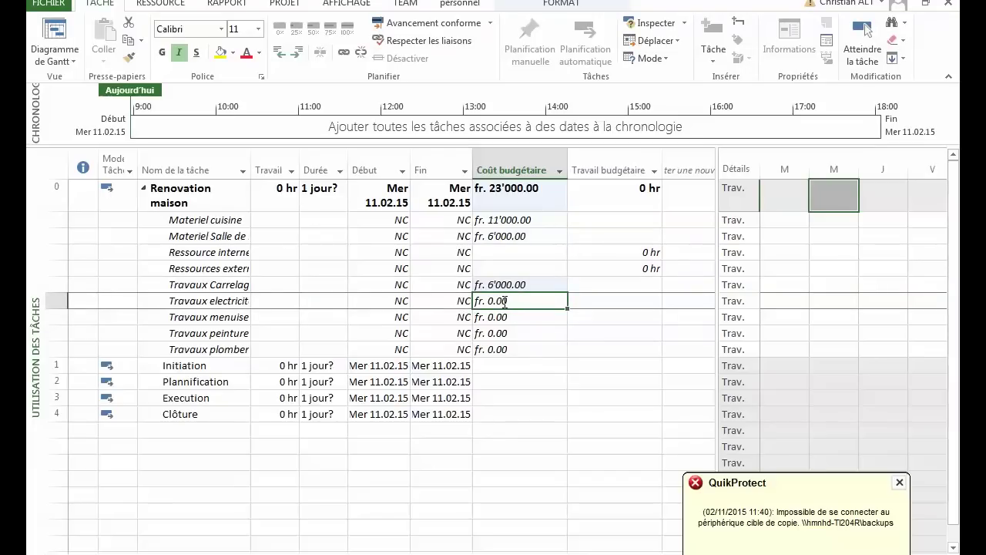
text(5000)
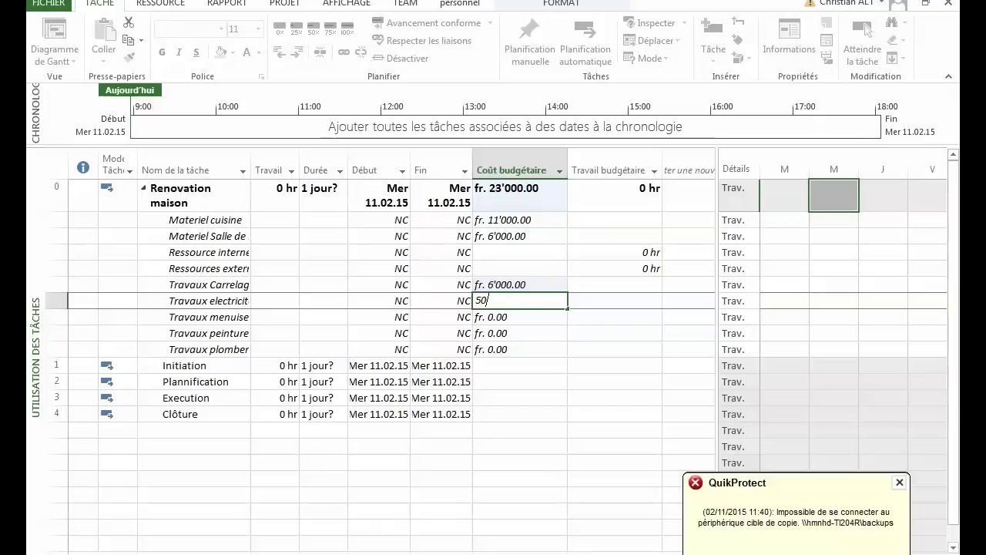
key(Return)
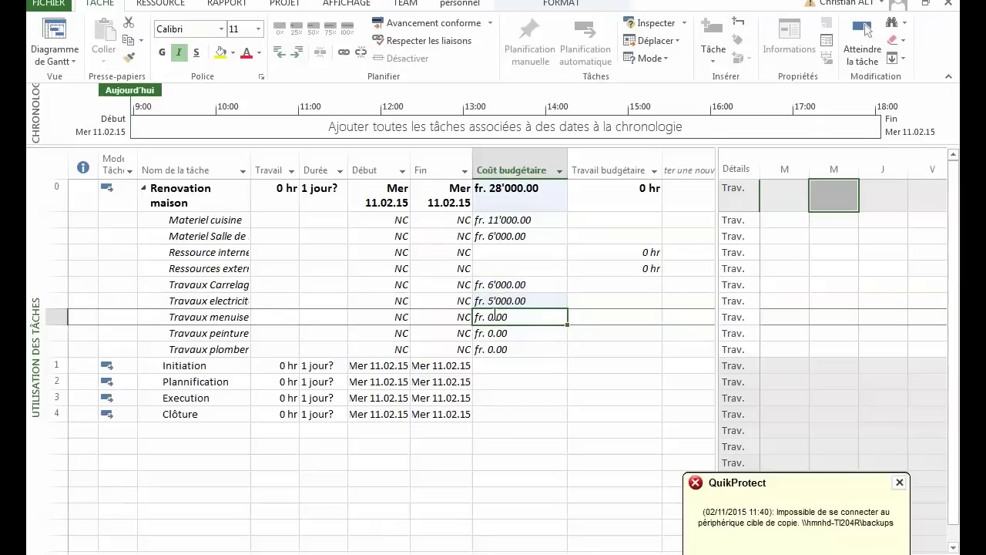
Set the Coût budgétaire of Travaux menuiserie to 55'000
click(502, 317)
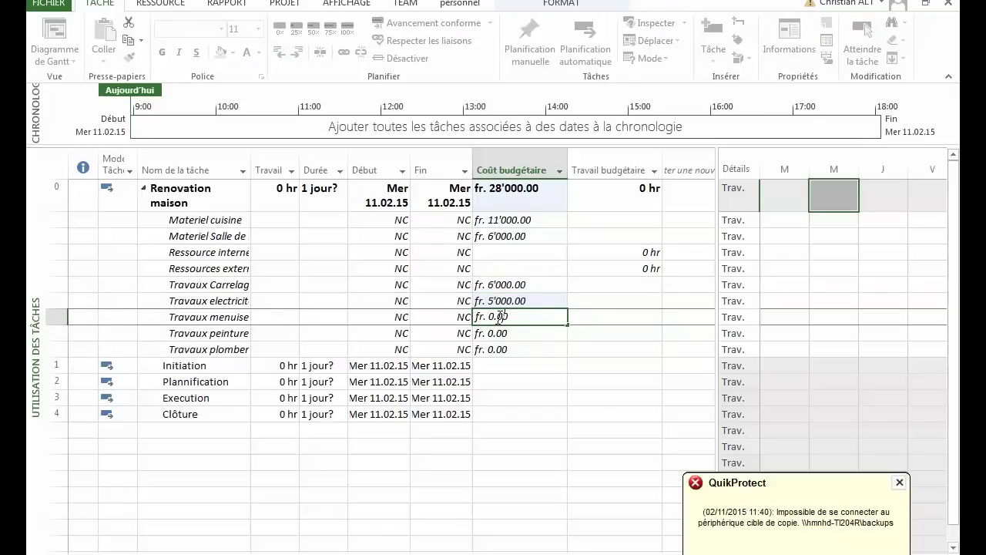
key(BackSpace)
key(BackSpace)
key(BackSpace)
key(BackSpace)
key(BackSpace)
key(BackSpace)
key(BackSpace)
key(BackSpace)
text(55'000)
key(Return)
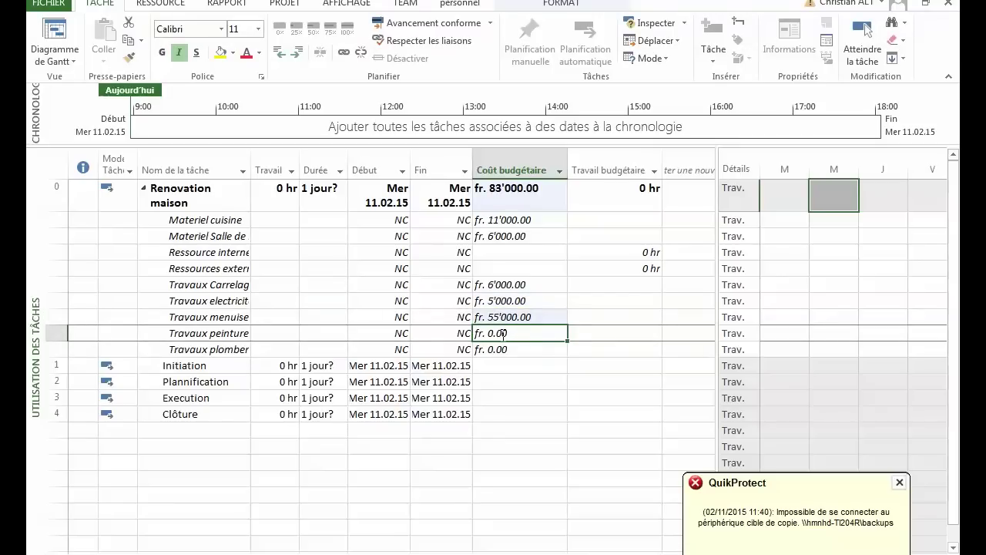
Set the Coût budgétaire to 3000 for Travaux peinture and 6000 for Travaux plomberie
key(BackSpace)
text(3000)
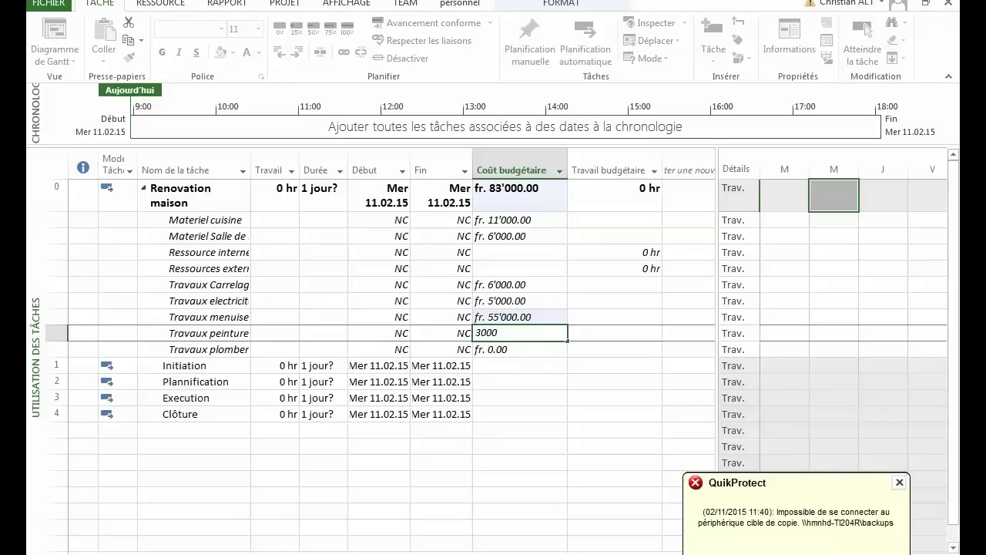
key(Return)
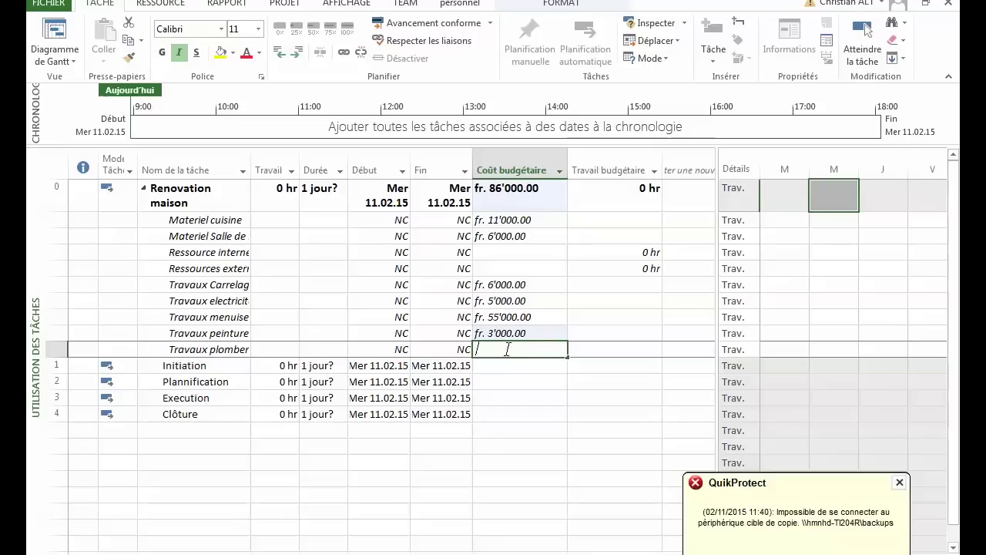
key(BackSpace)
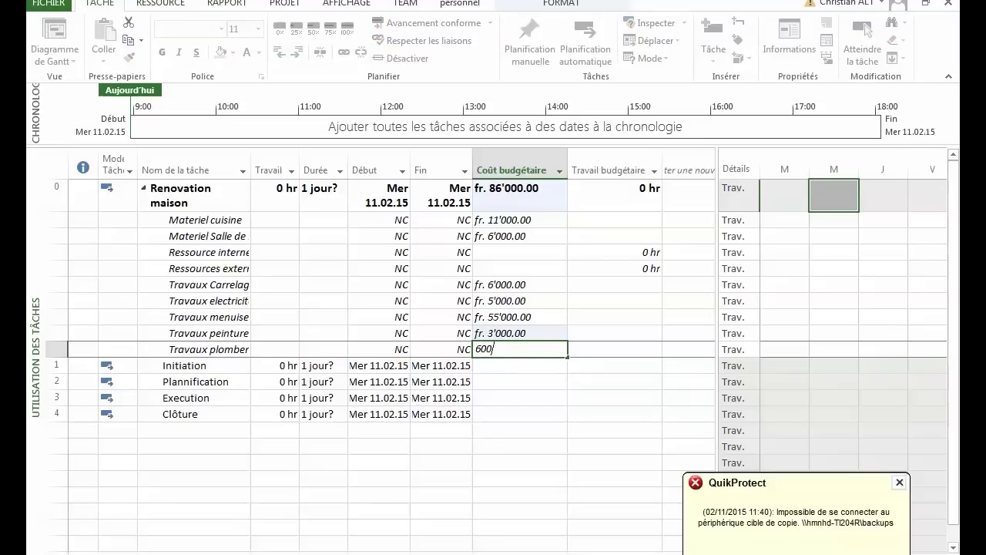
key(Return)
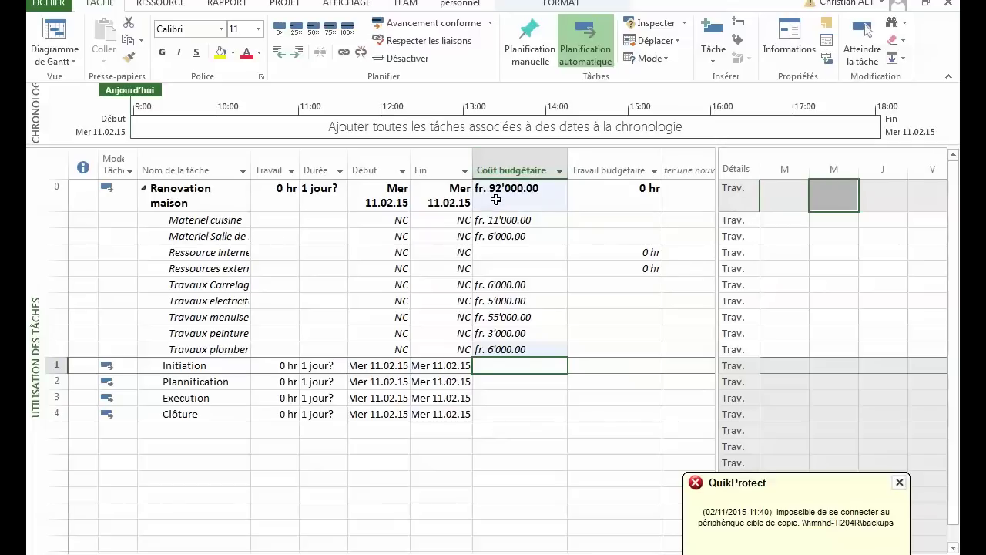
Set the Travail budgétaire to 300 hours for the internal resources and 100 hours for the external resources
click(645, 253)
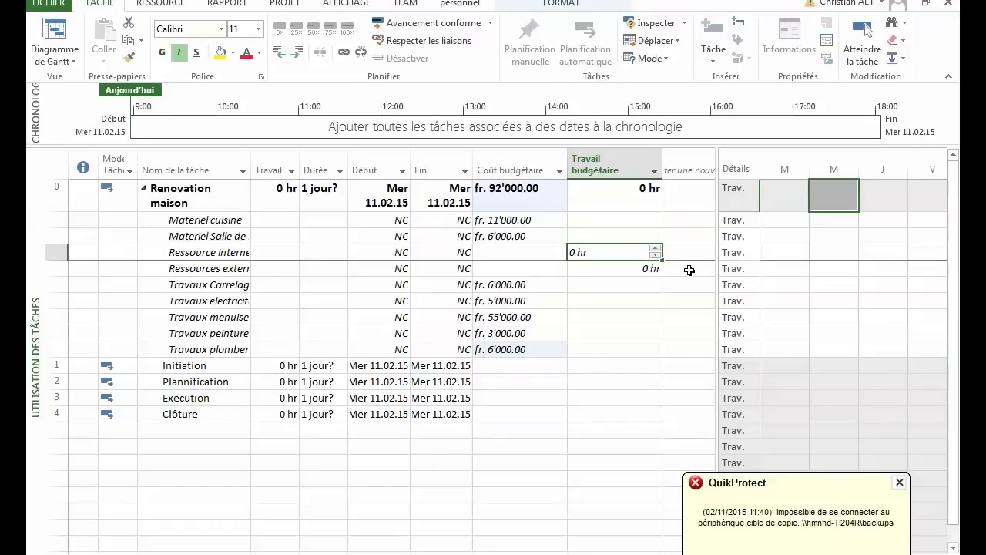
text(3)
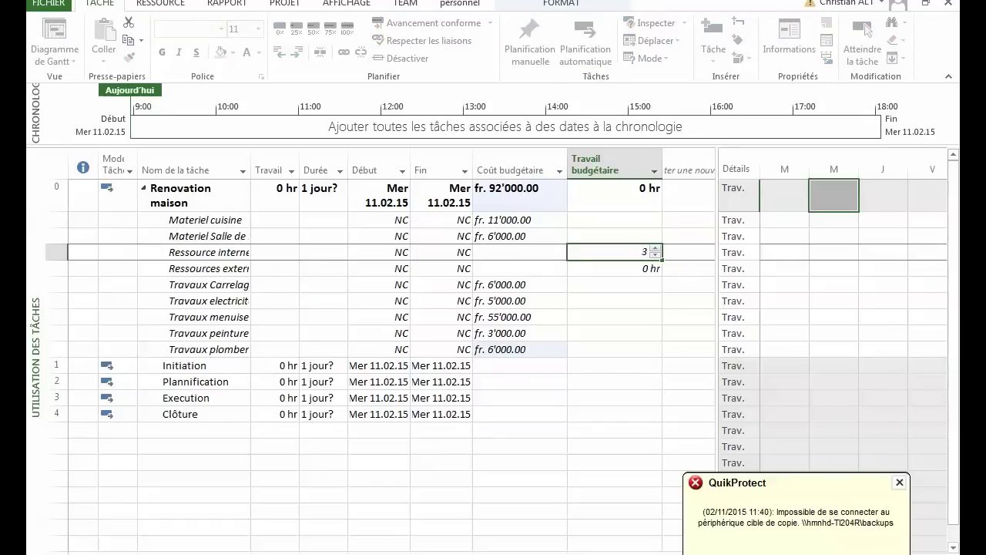
text(00)
key(Return)
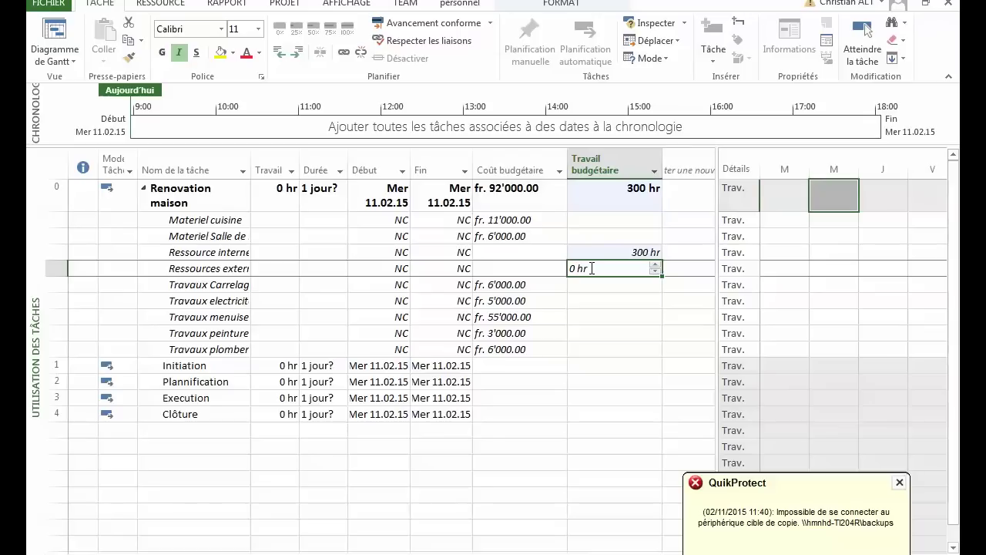
key(BackSpace)
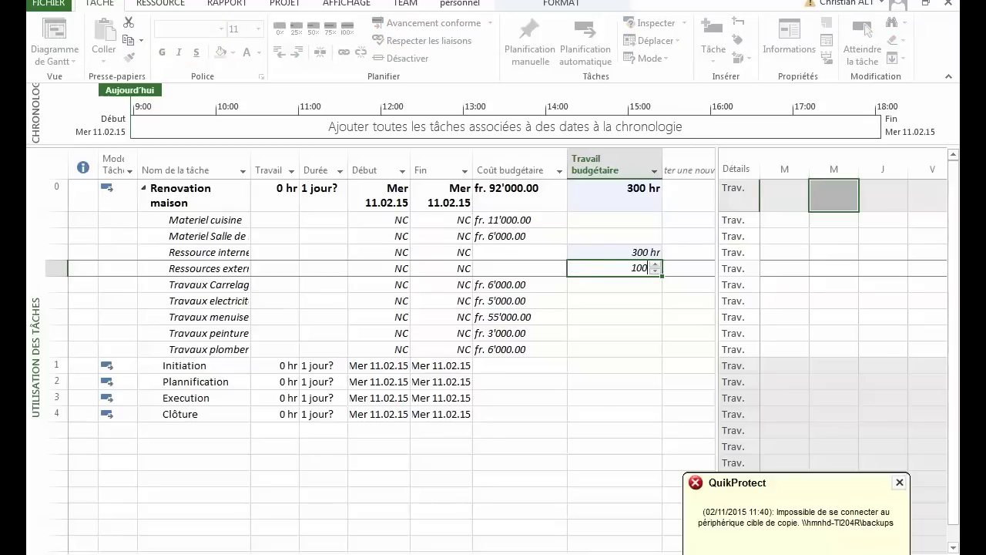
text(100)
key(Return)
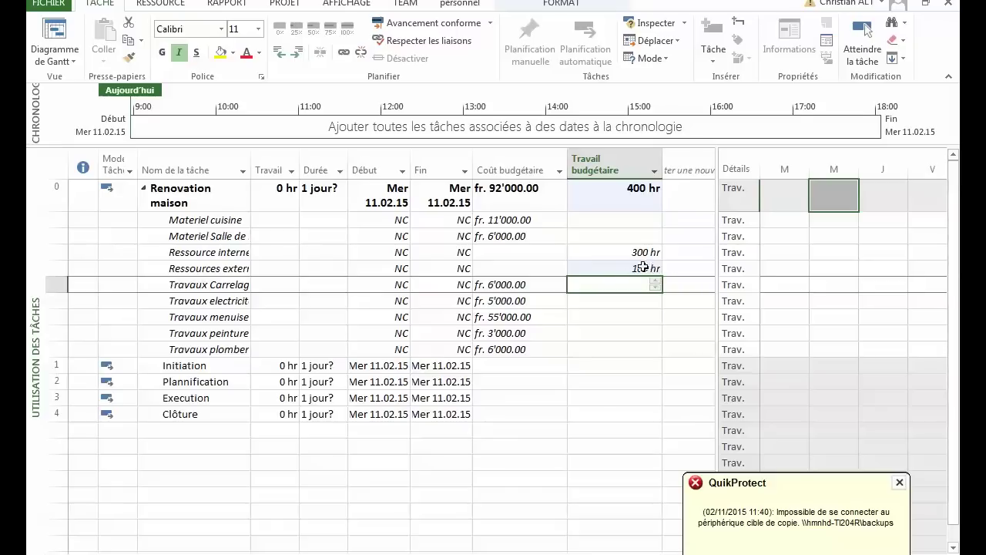
Switch to the Diagramme de Gantt view and add a Coût budgétaire column after Noms ressources
click(55, 34)
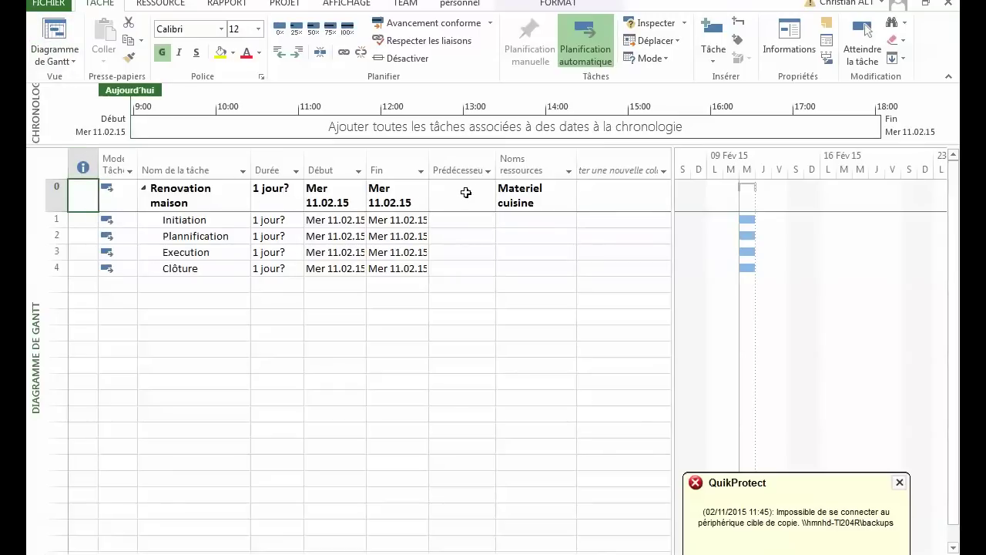
click(615, 163)
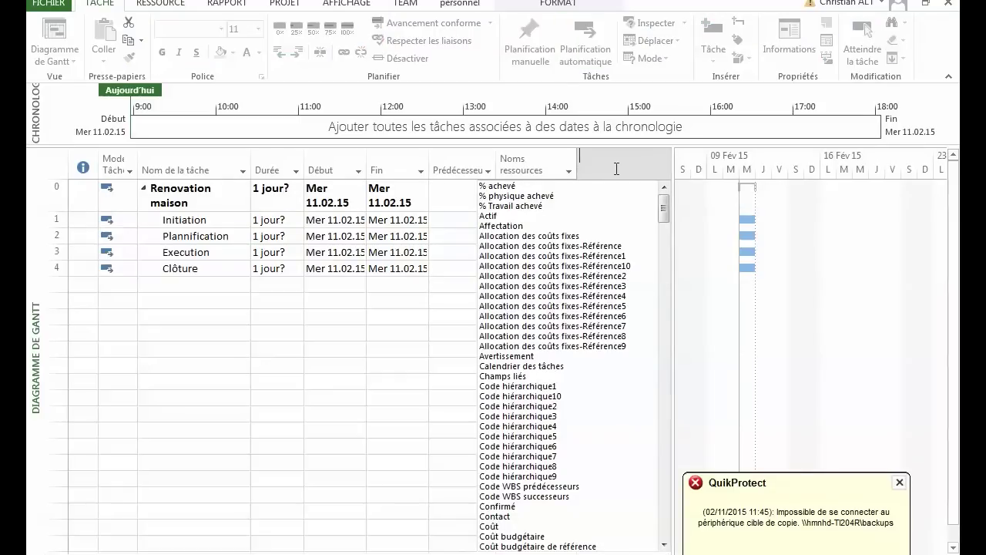
mouse_move(663, 203)
mouse_down()
mouse_move(663, 308)
mouse_move(660, 218)
mouse_up()
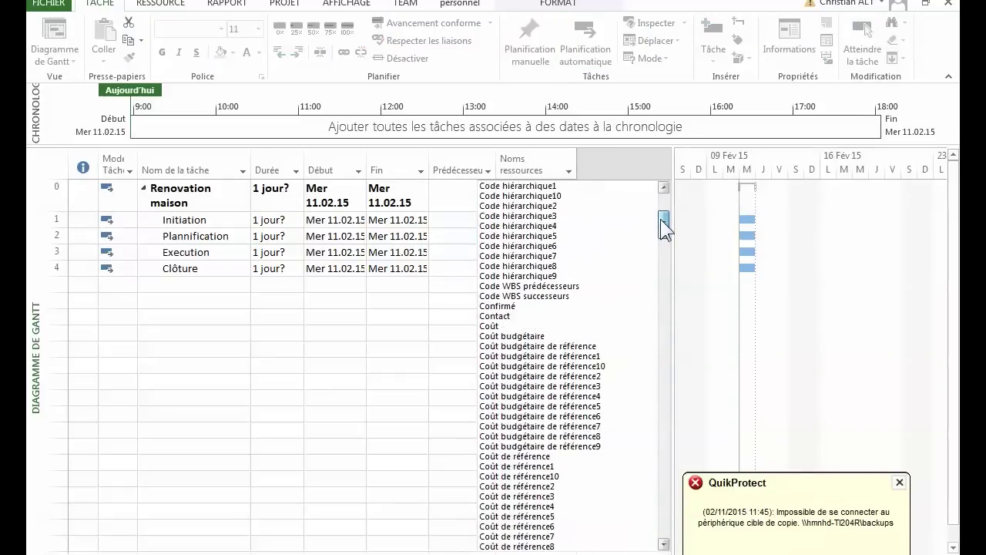
click(533, 336)
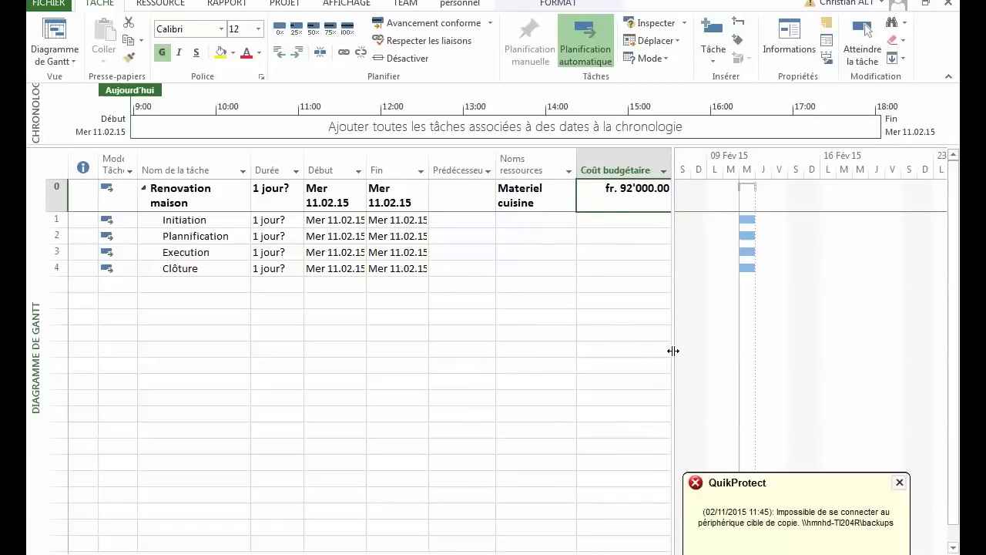
Widen the task table area and add a Travail budgétaire column after Coût budgétaire
drag(671, 350, 790, 348)
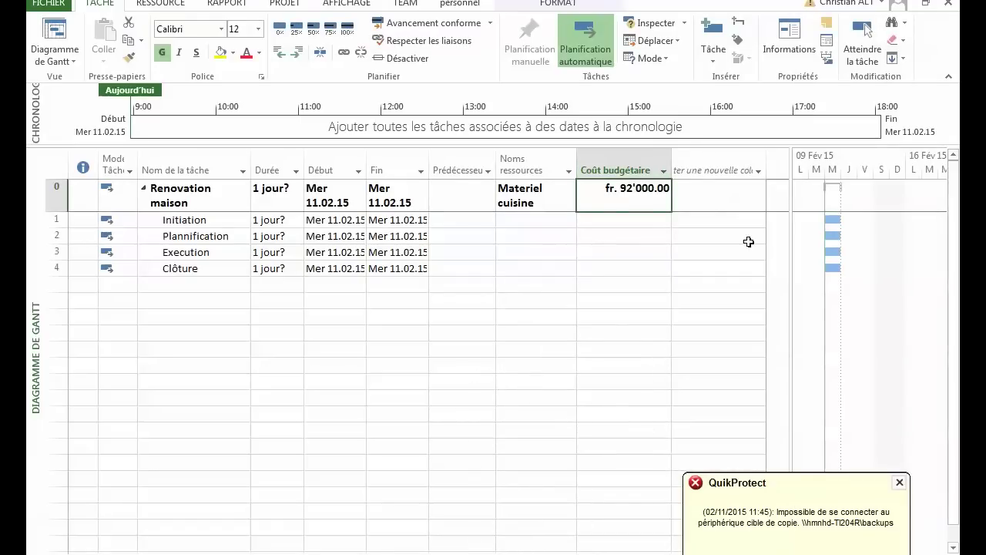
click(699, 164)
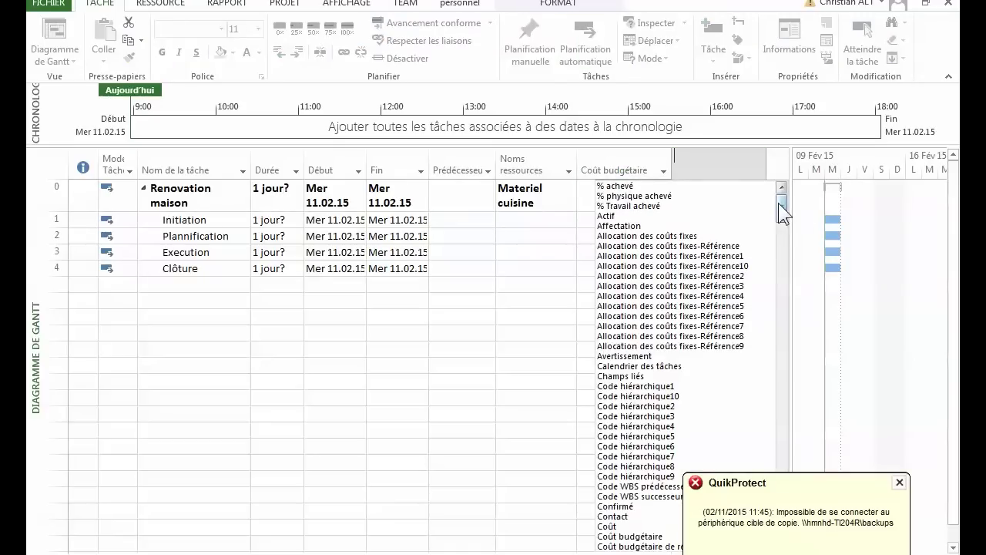
drag(779, 205, 756, 504)
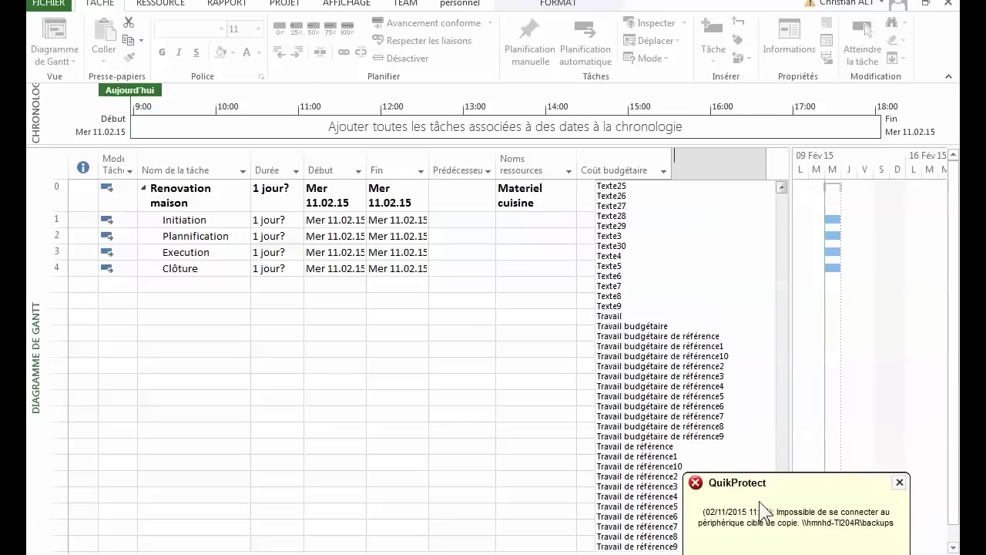
click(646, 326)
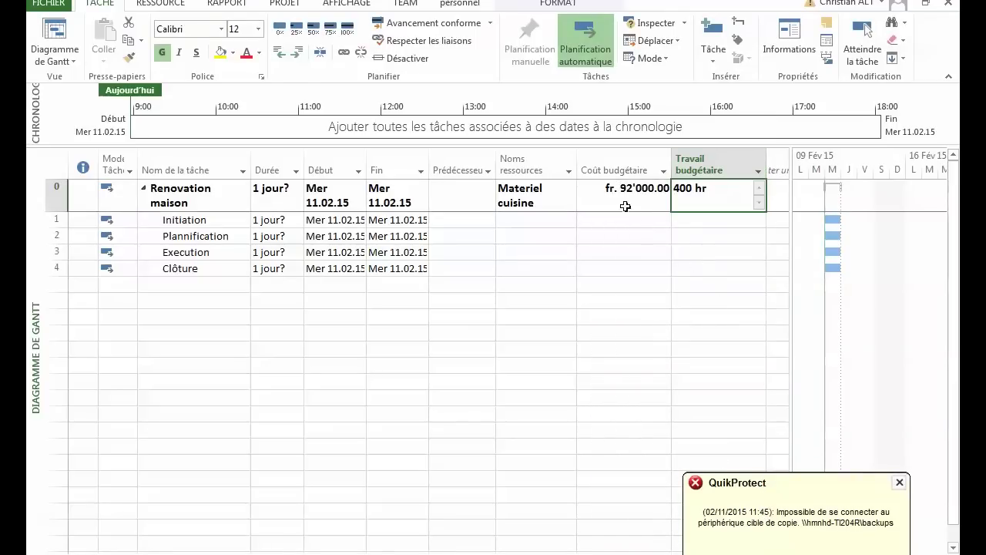